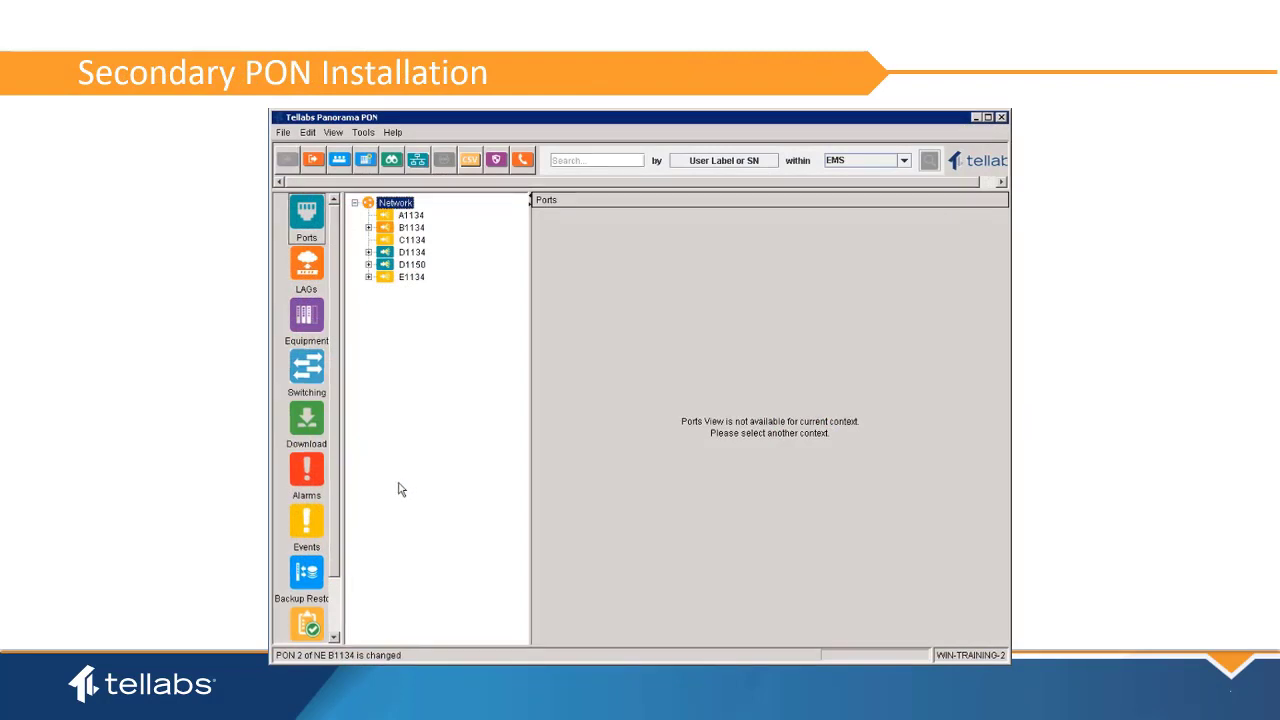
Set the Admin State of PON port MDS1-2-2 on B1134 to Disabled
{"action": "left_click", "coordinate": [412, 228]}
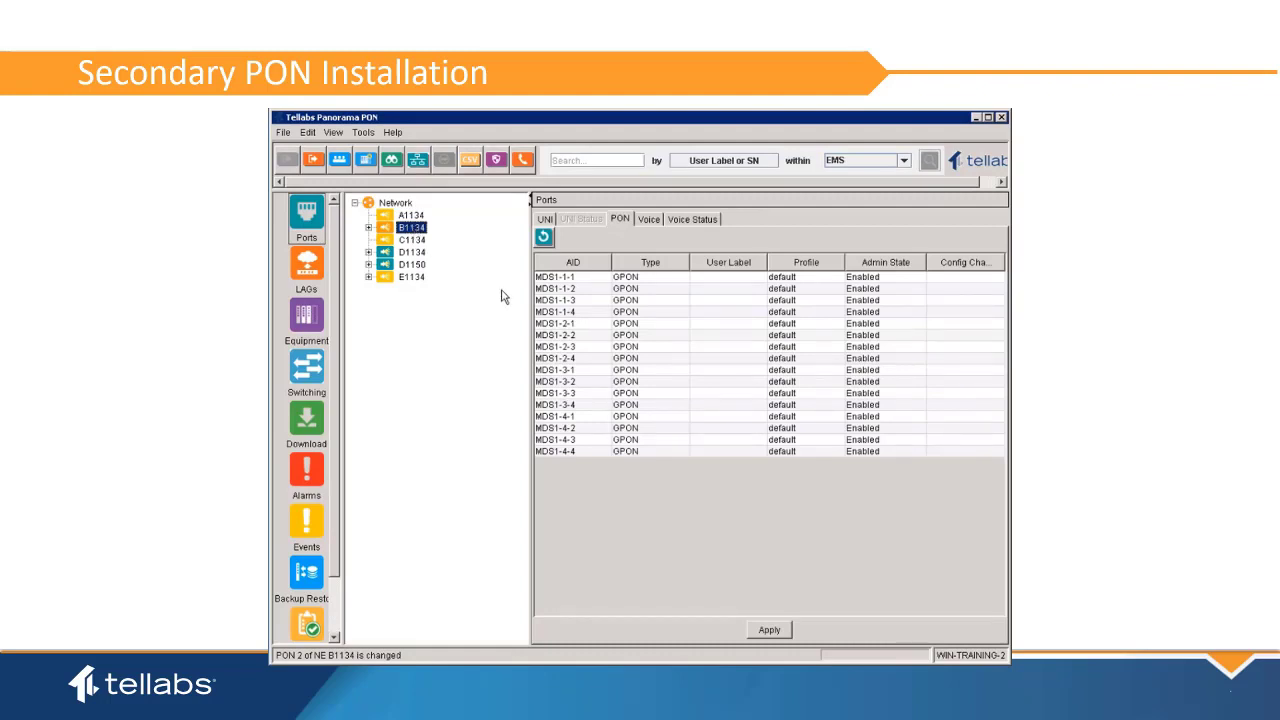
{"action": "left_click", "coordinate": [890, 340]}
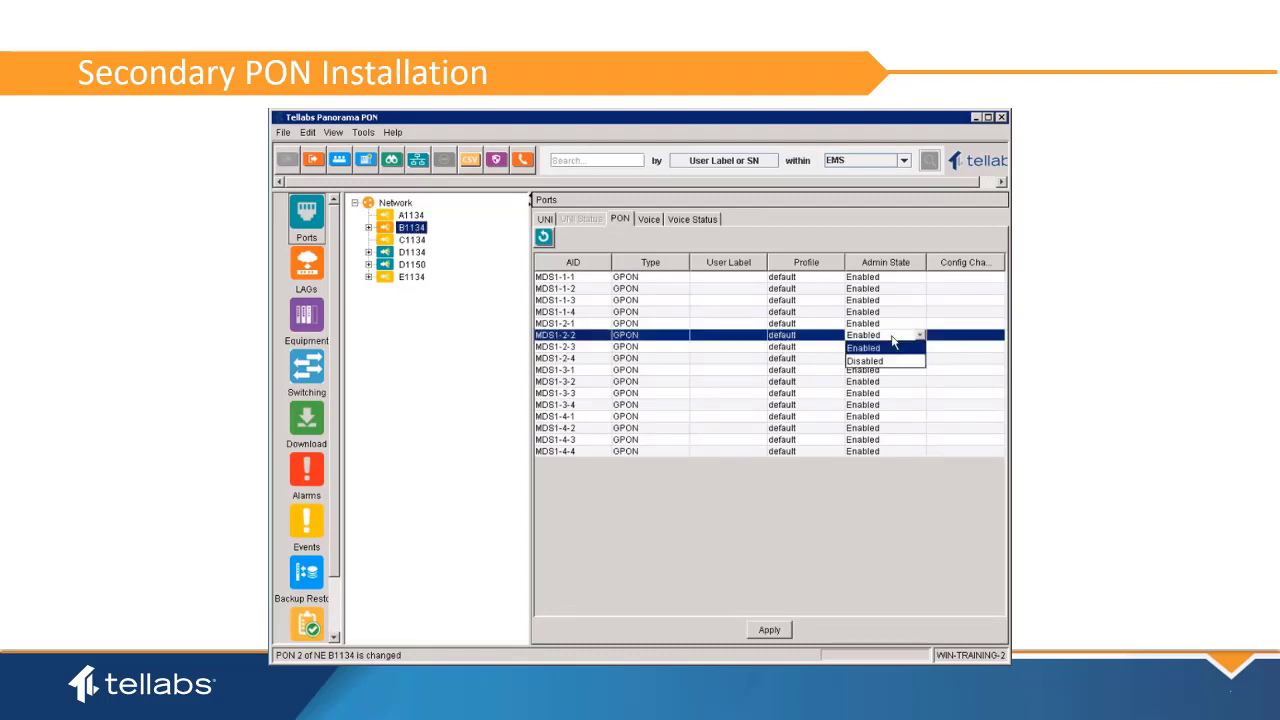
{"action": "left_click", "coordinate": [886, 358]}
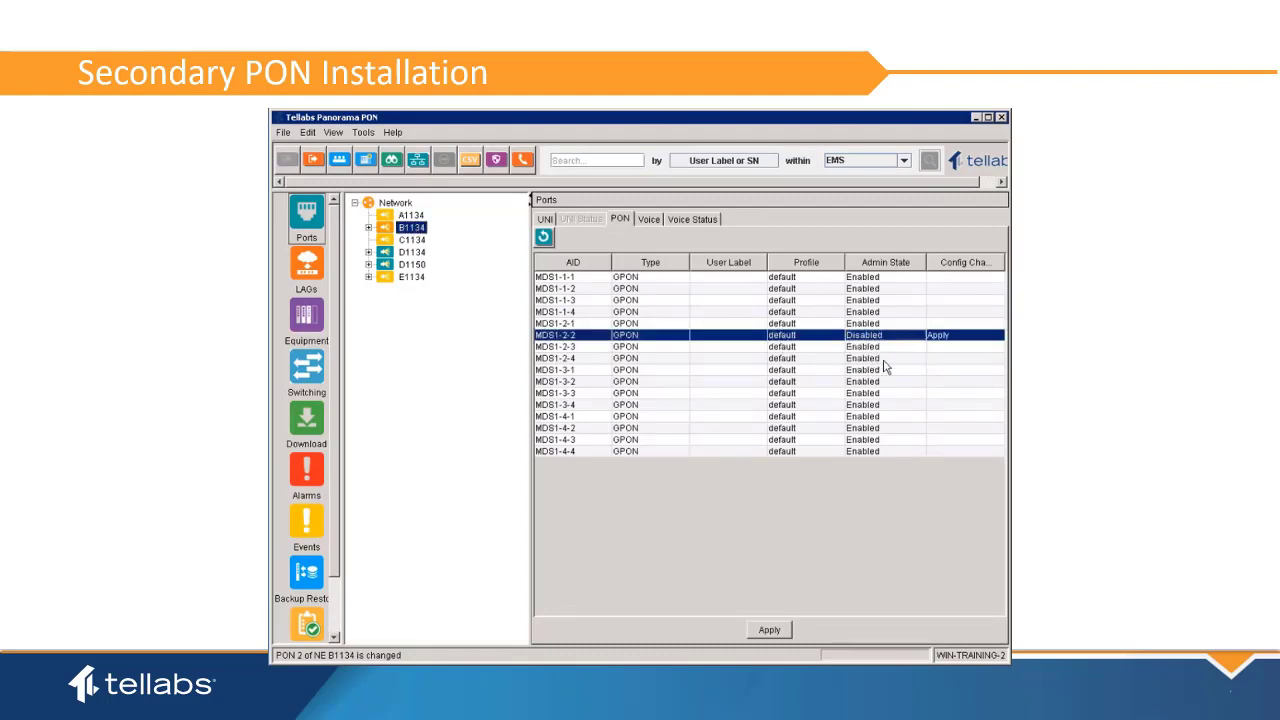
{"action": "left_click", "coordinate": [769, 629]}
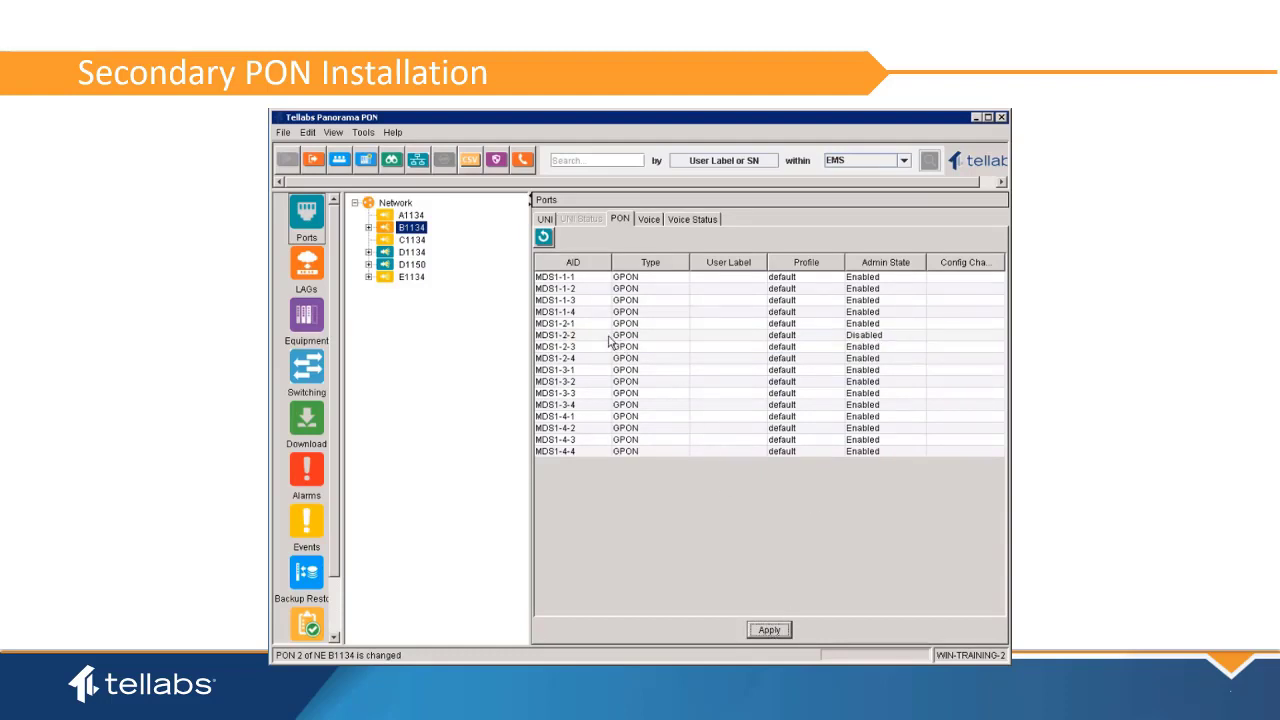
Give MDS1-2-2 the user label PROTECT and return to the Network root
{"action": "left_click", "coordinate": [712, 341]}
{"action": "left_click", "coordinate": [716, 336]}
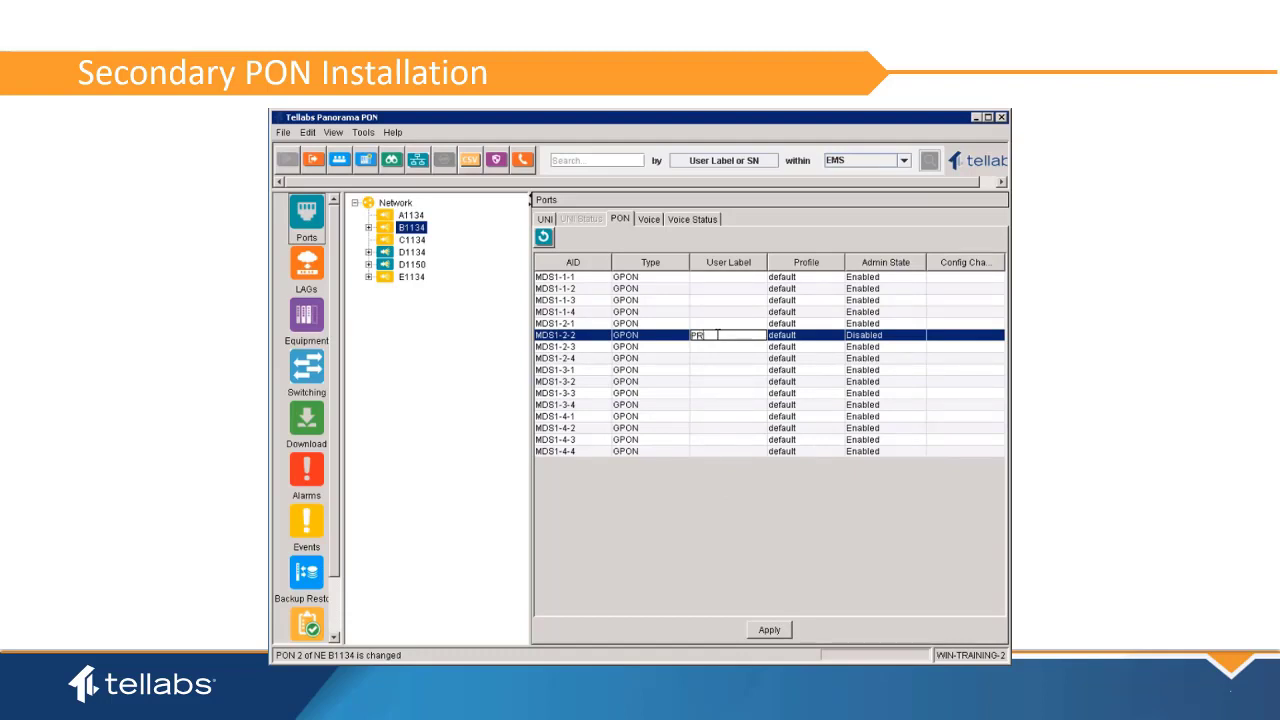
{"action": "type", "text": "PROTECT"}
{"action": "key", "text": "Return"}
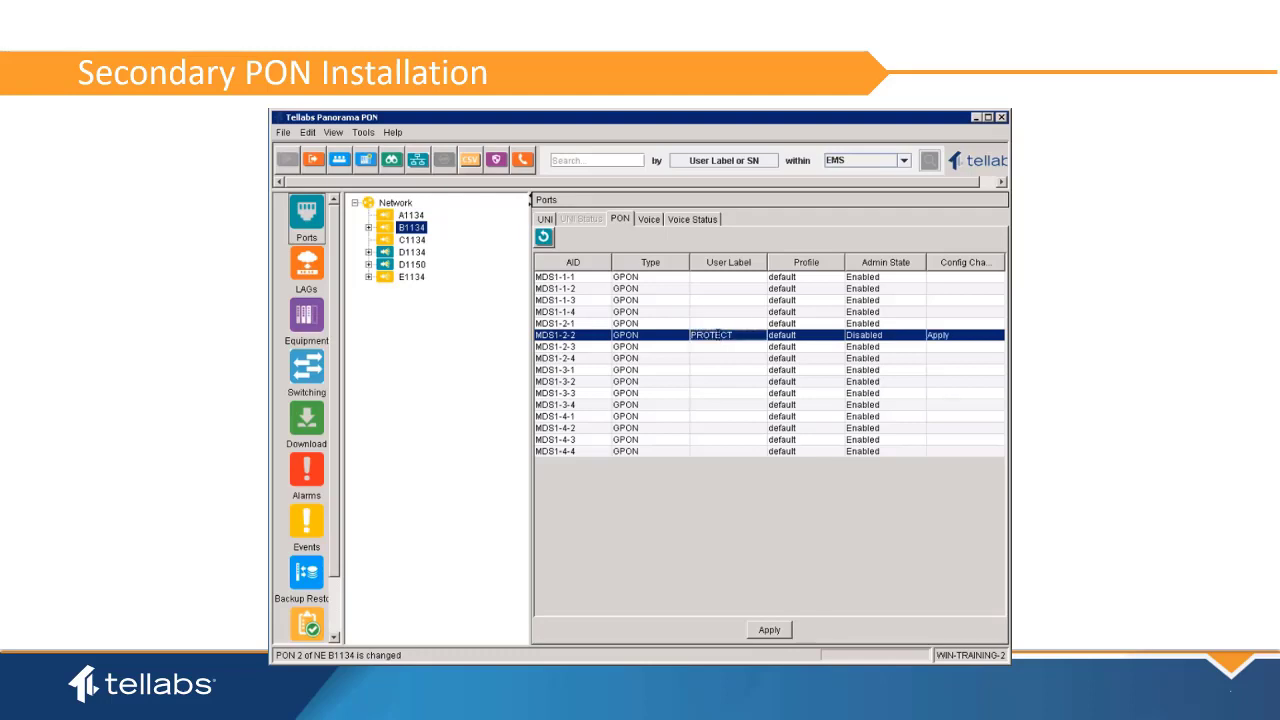
{"action": "left_click", "coordinate": [772, 630]}
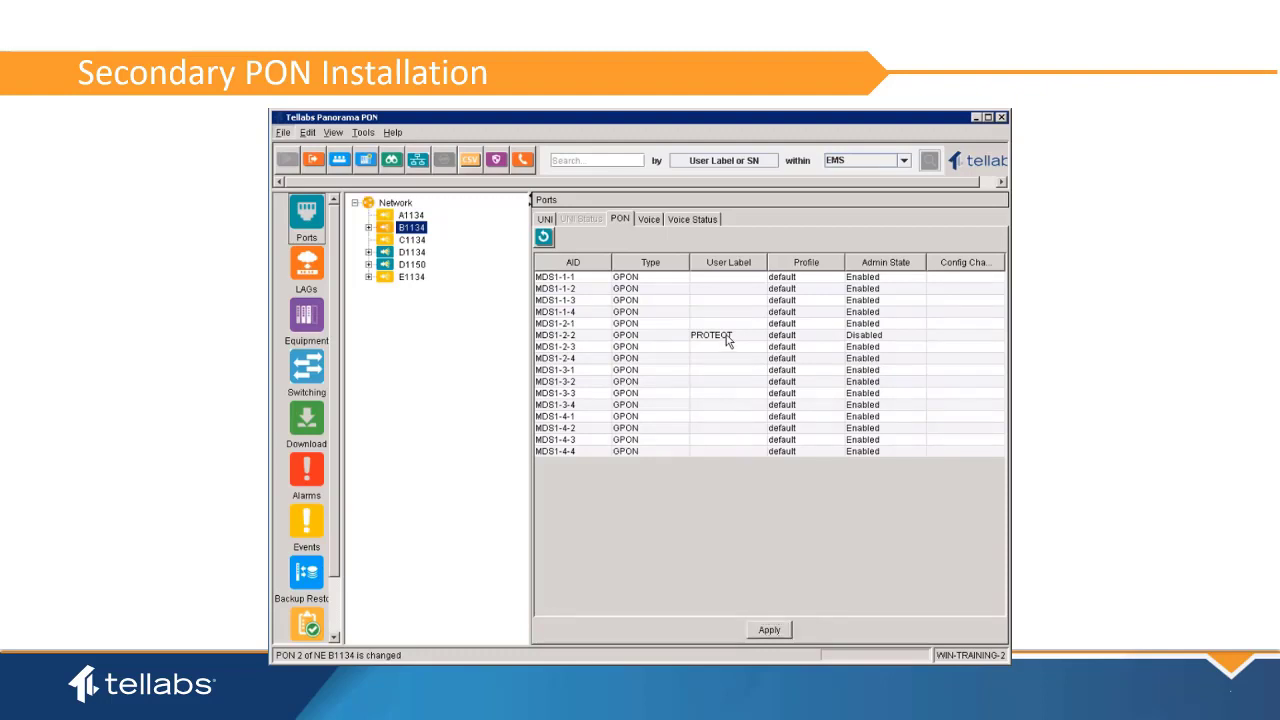
{"action": "left_click", "coordinate": [395, 202]}
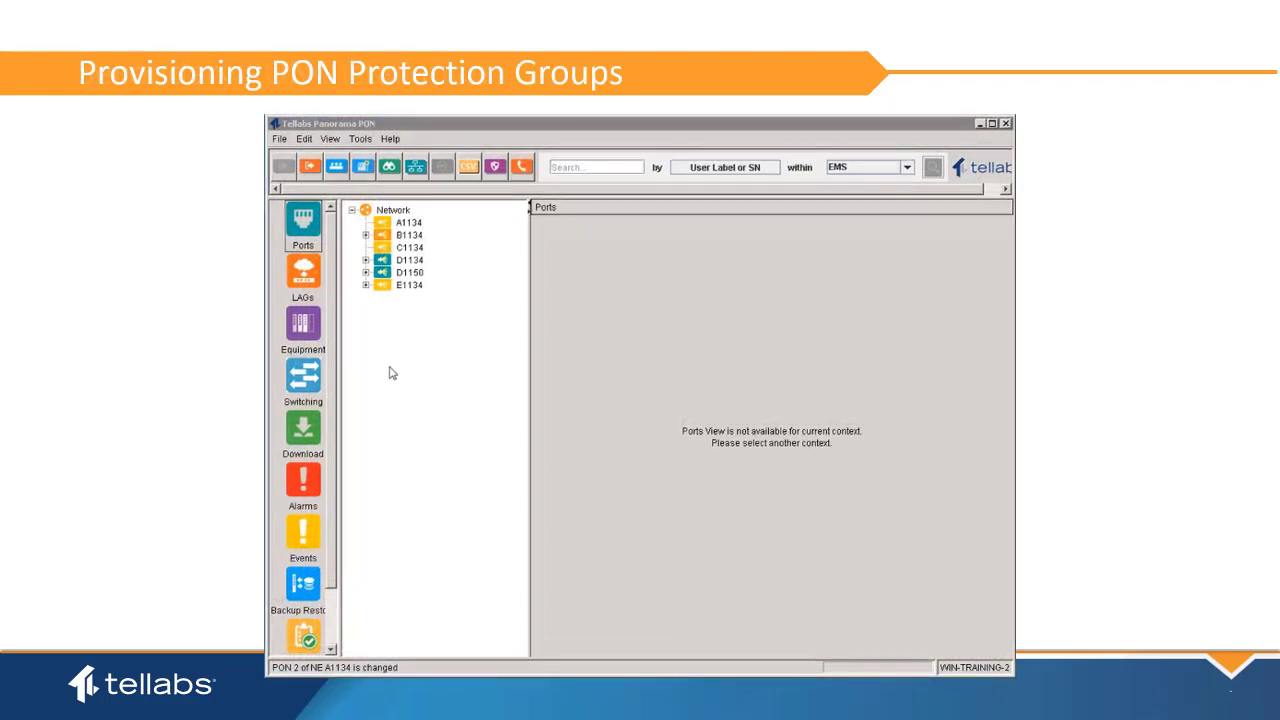
Open an empty Create Protection Group form from A1134's Protection Group Management
{"action": "left_click", "coordinate": [410, 224]}
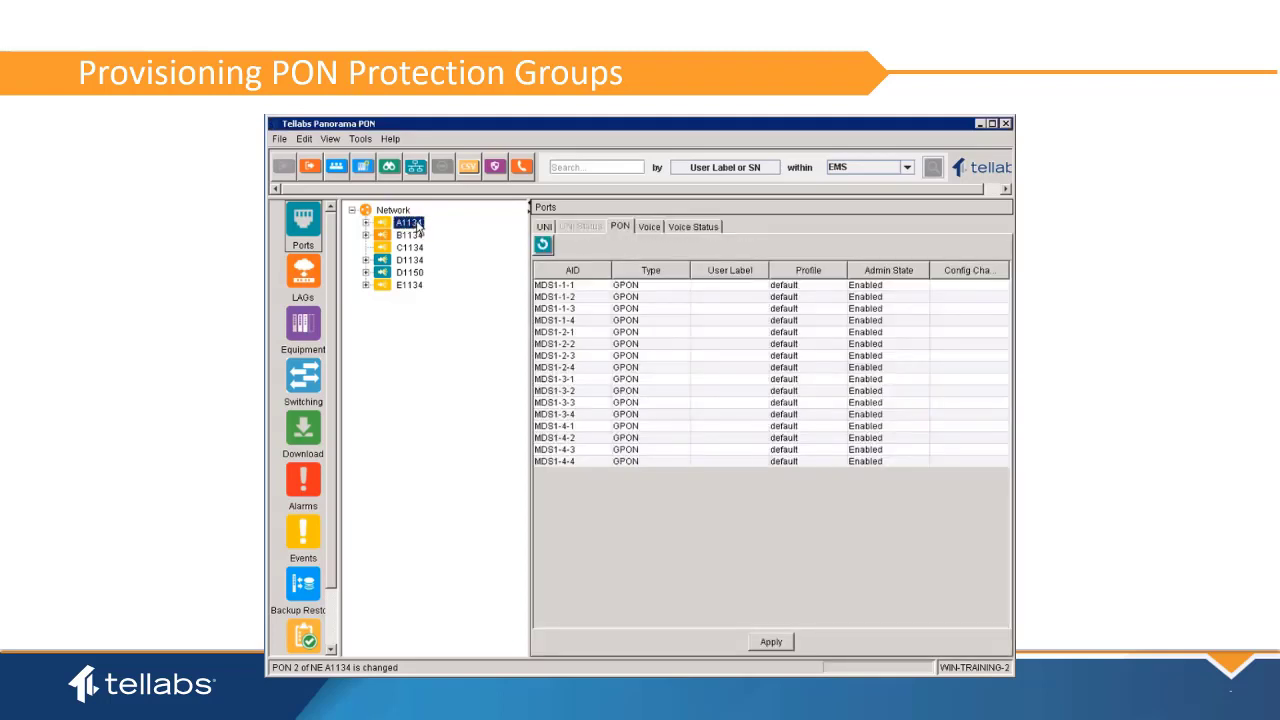
{"action": "left_click", "coordinate": [497, 168]}
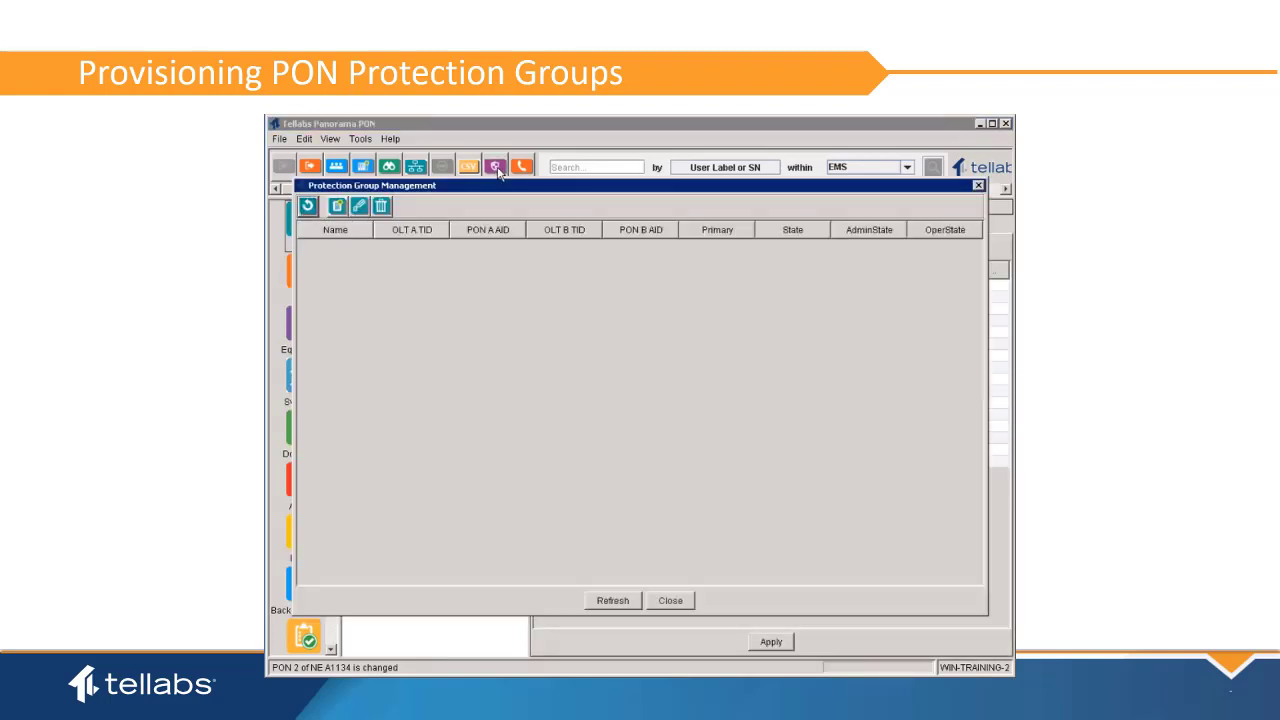
{"action": "left_click", "coordinate": [338, 206]}
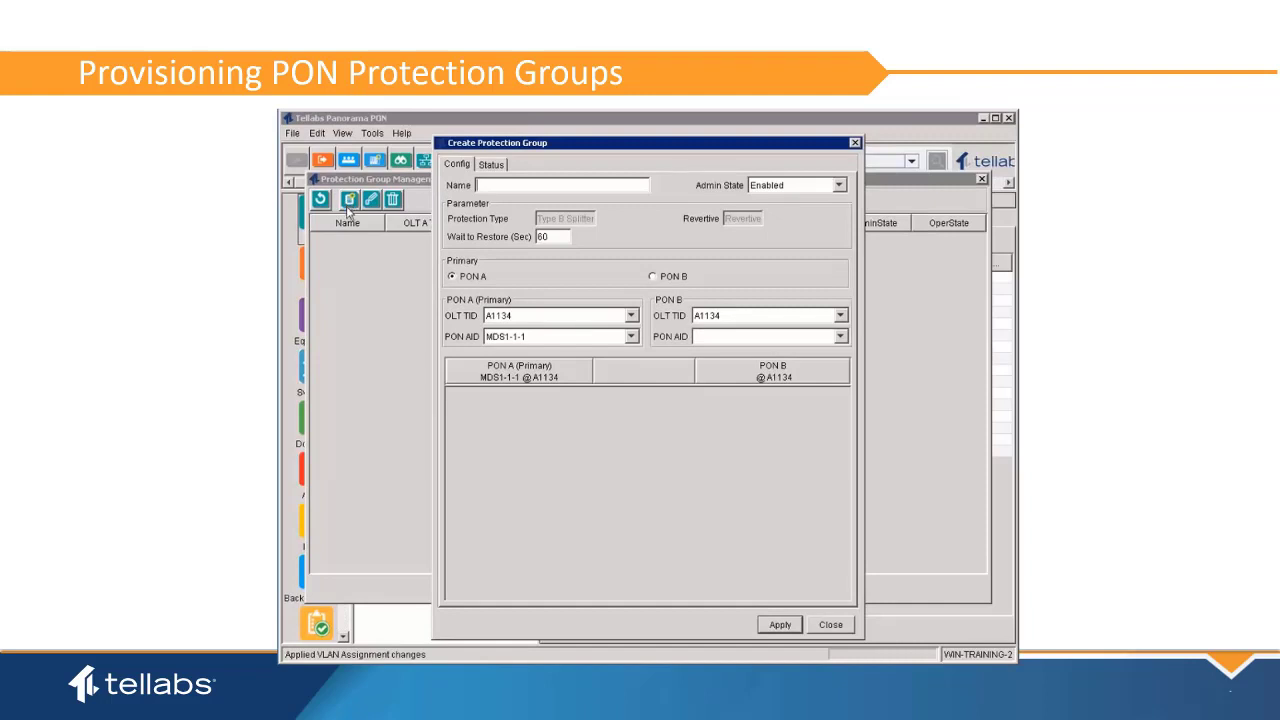
Name the protection group and make MDS1-1-2 the primary PON A port
{"action": "left_click", "coordinate": [515, 186]}
{"action": "type", "text": "Protection Grou"}
{"action": "left_click", "coordinate": [632, 338]}
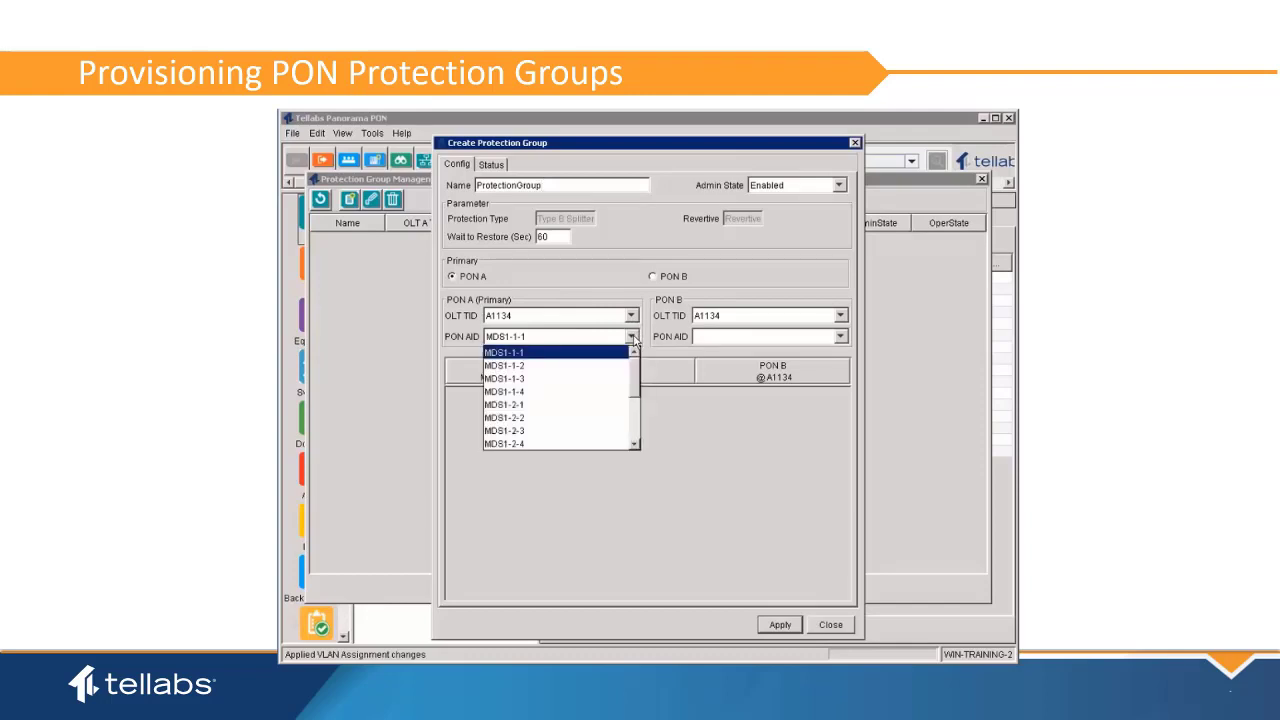
{"action": "left_click", "coordinate": [588, 367]}
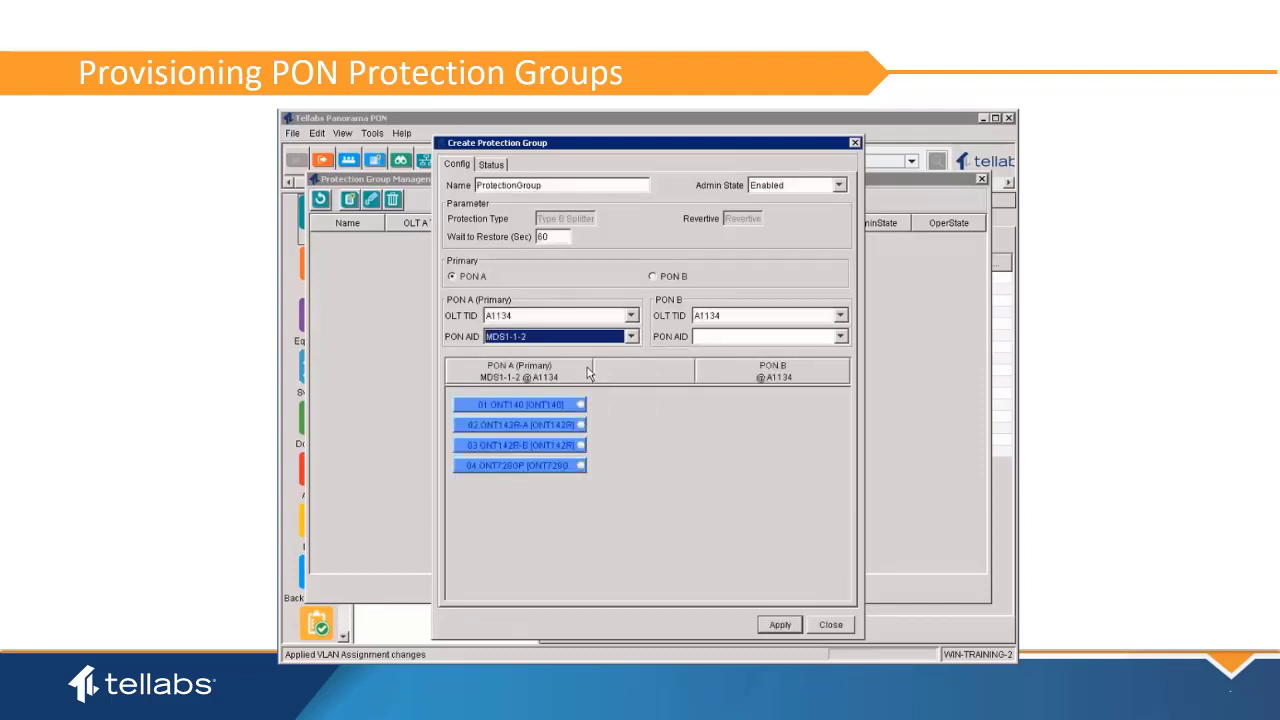
Set PON B to B1134 port MDS1-2-2 and sync channel VLAN 350, then create the group
{"action": "left_click", "coordinate": [840, 316]}
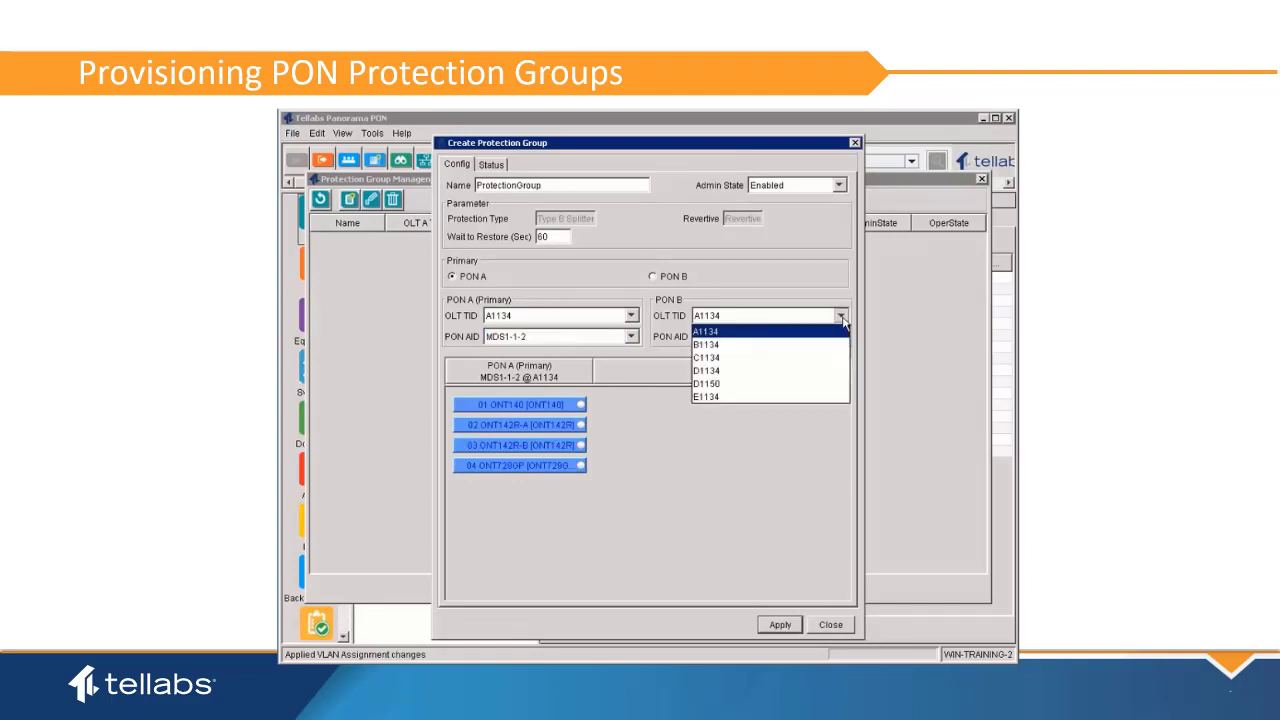
{"action": "left_click", "coordinate": [730, 345]}
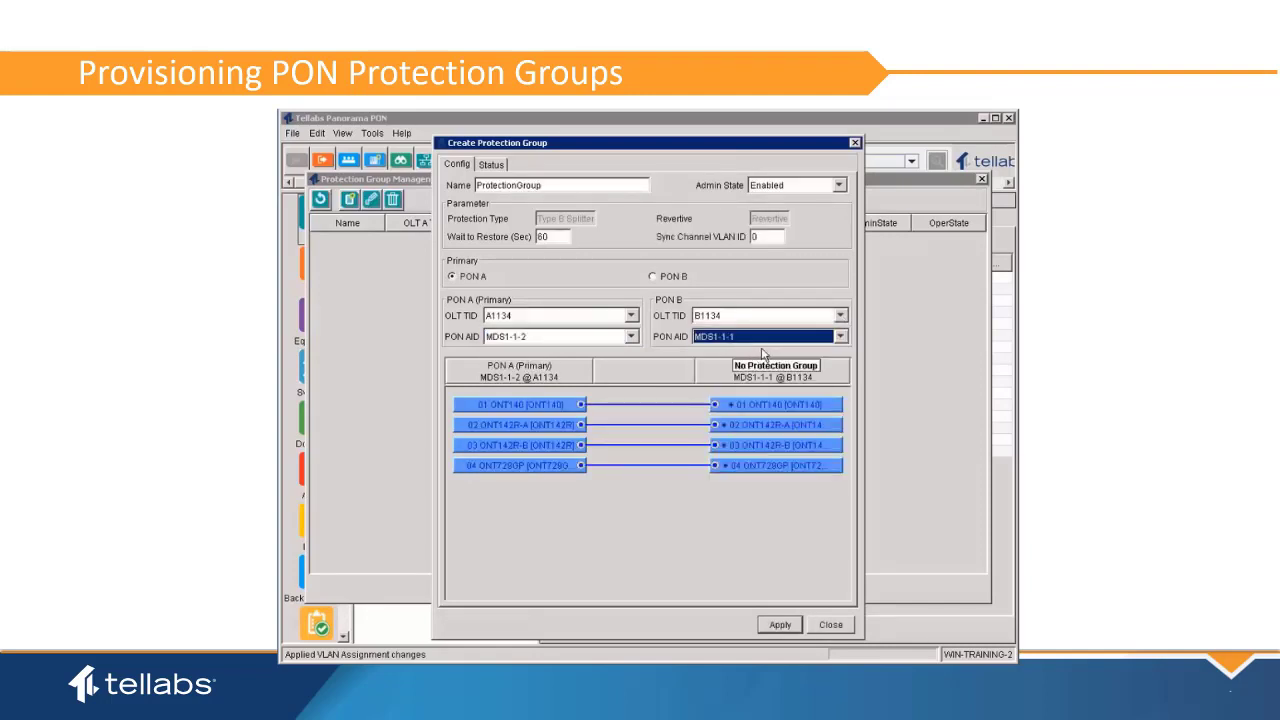
{"action": "left_click", "coordinate": [840, 337]}
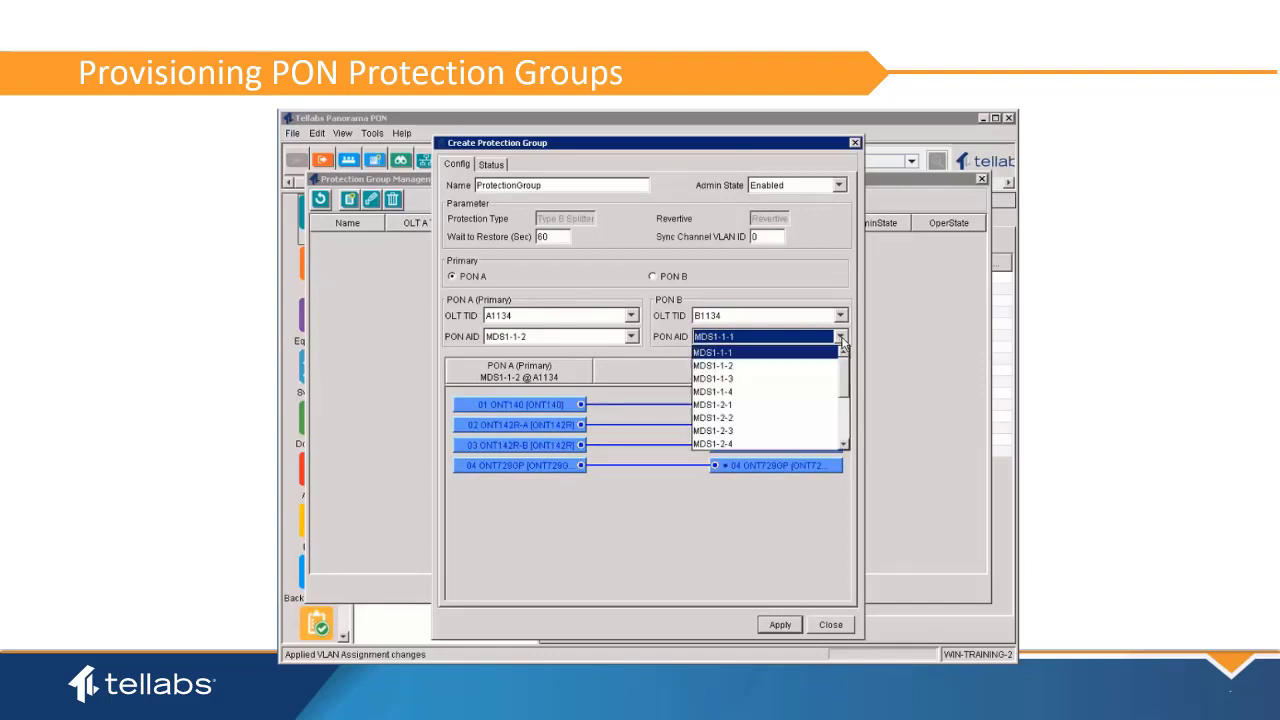
{"action": "left_click", "coordinate": [748, 418]}
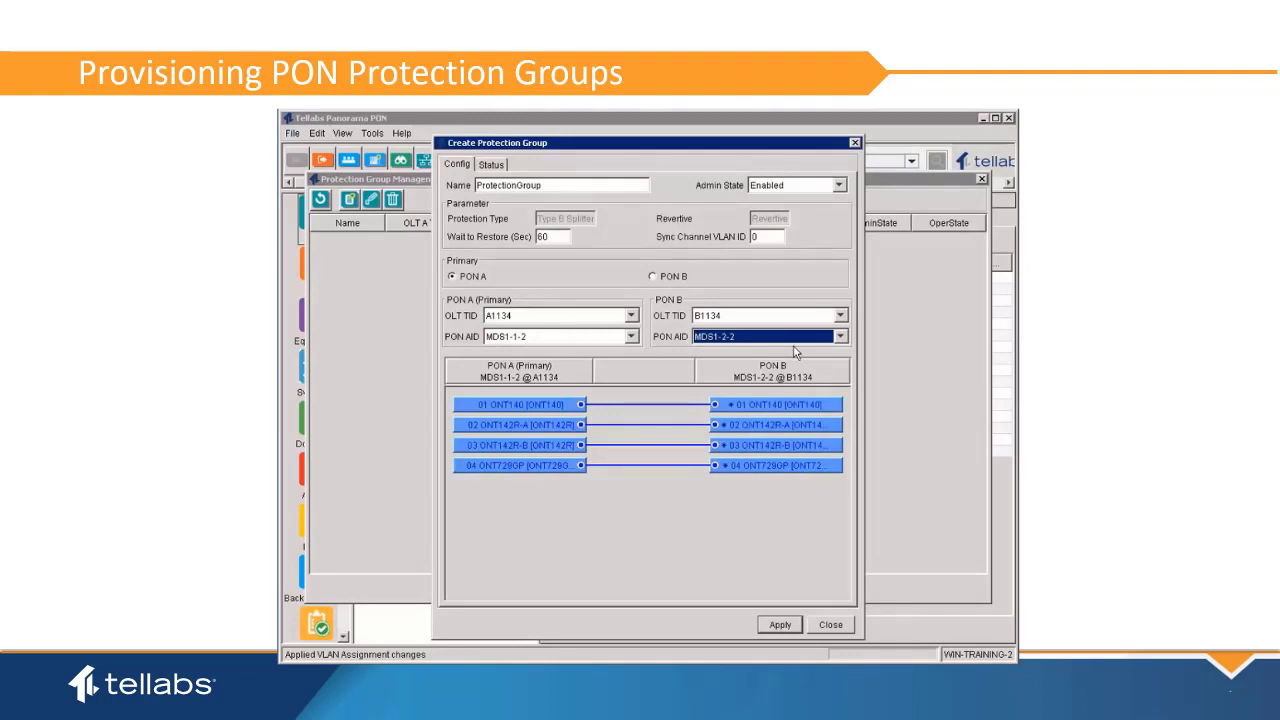
{"action": "left_click", "coordinate": [758, 237]}
{"action": "left_click_drag", "start_coordinate": [756, 237], "coordinate": [743, 243]}
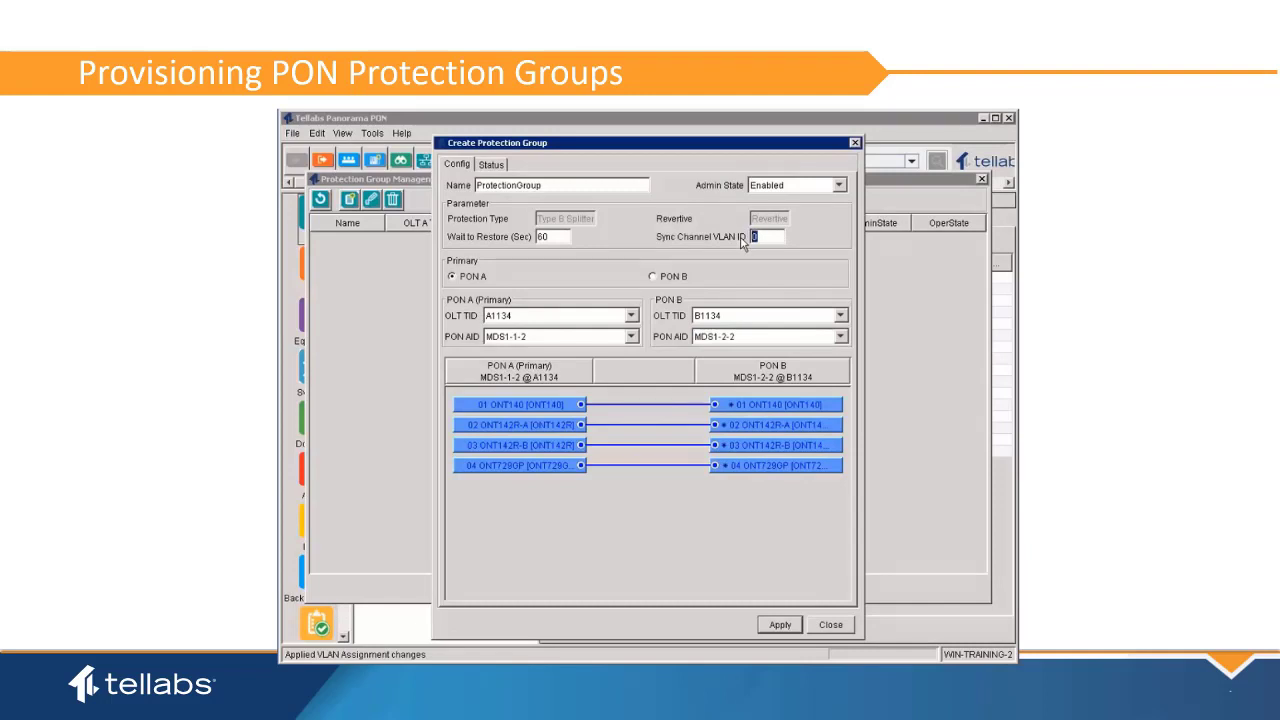
{"action": "type", "text": "350"}
{"action": "left_click", "coordinate": [776, 628]}
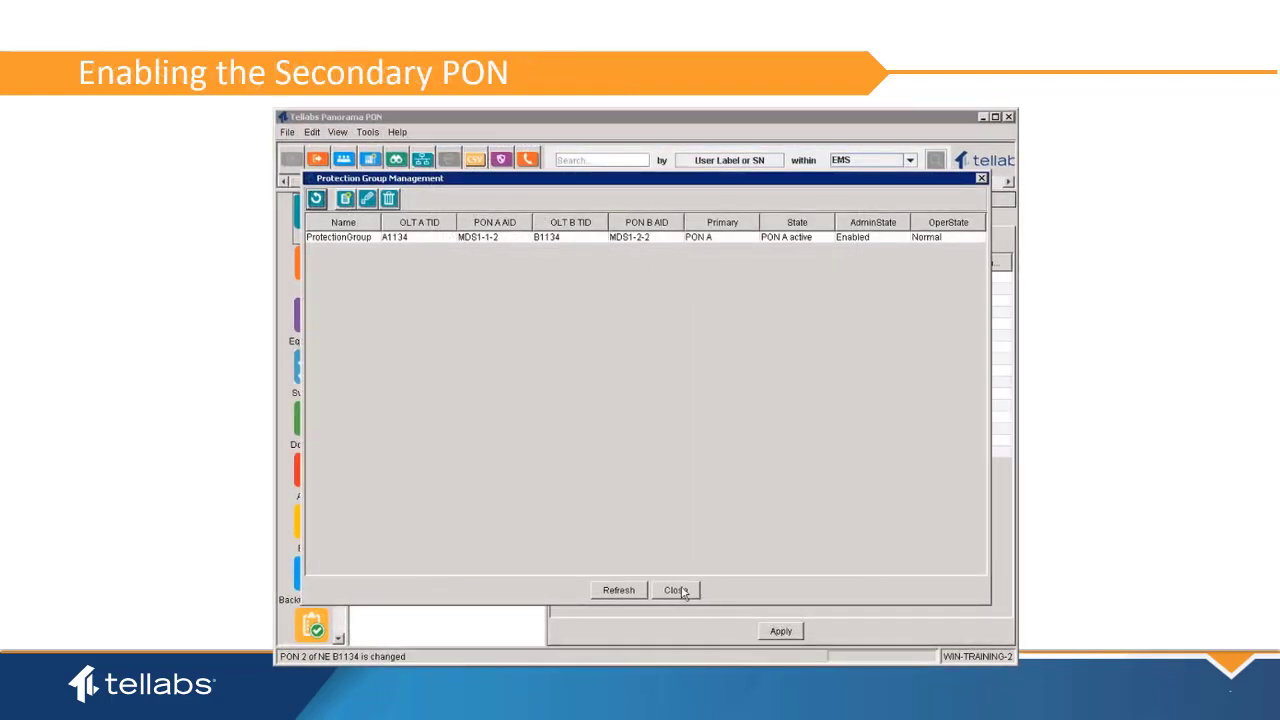
Enable B1134 port MDS1-2-2 and check the ProtectionGroup shows PON A active, Normal
{"action": "left_click", "coordinate": [676, 590]}
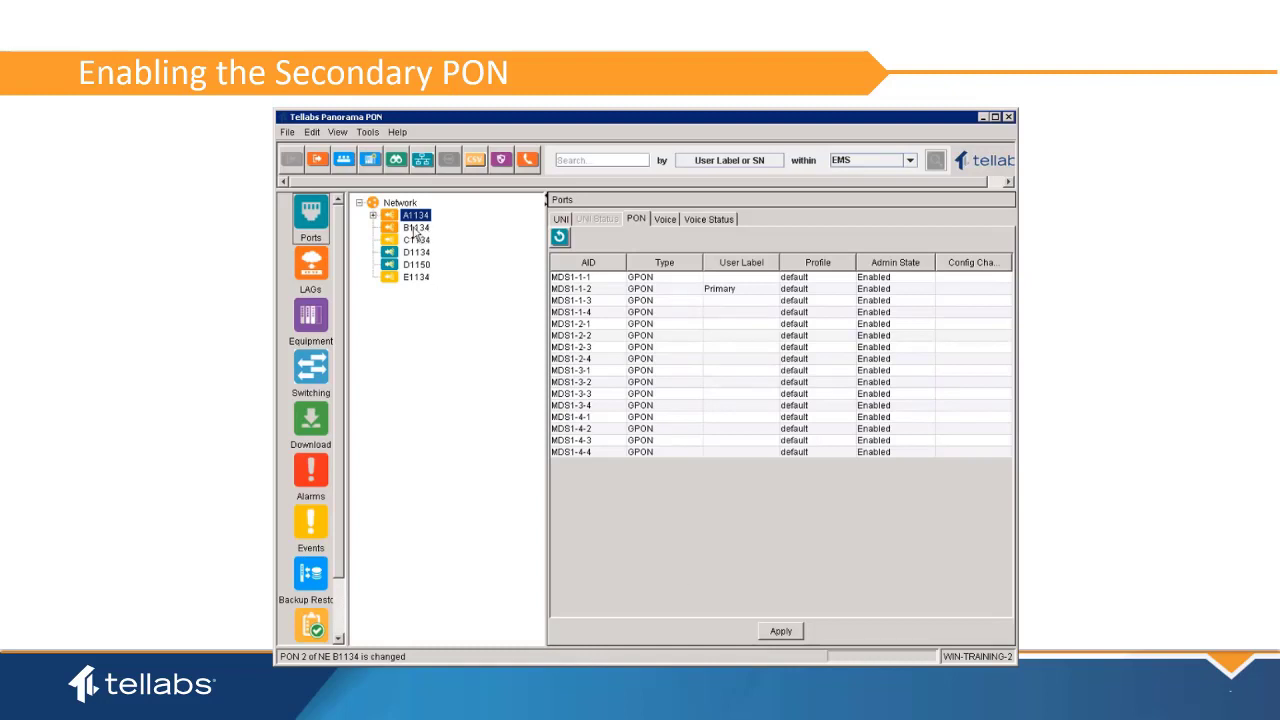
{"action": "left_click", "coordinate": [416, 228]}
{"action": "left_click", "coordinate": [756, 338]}
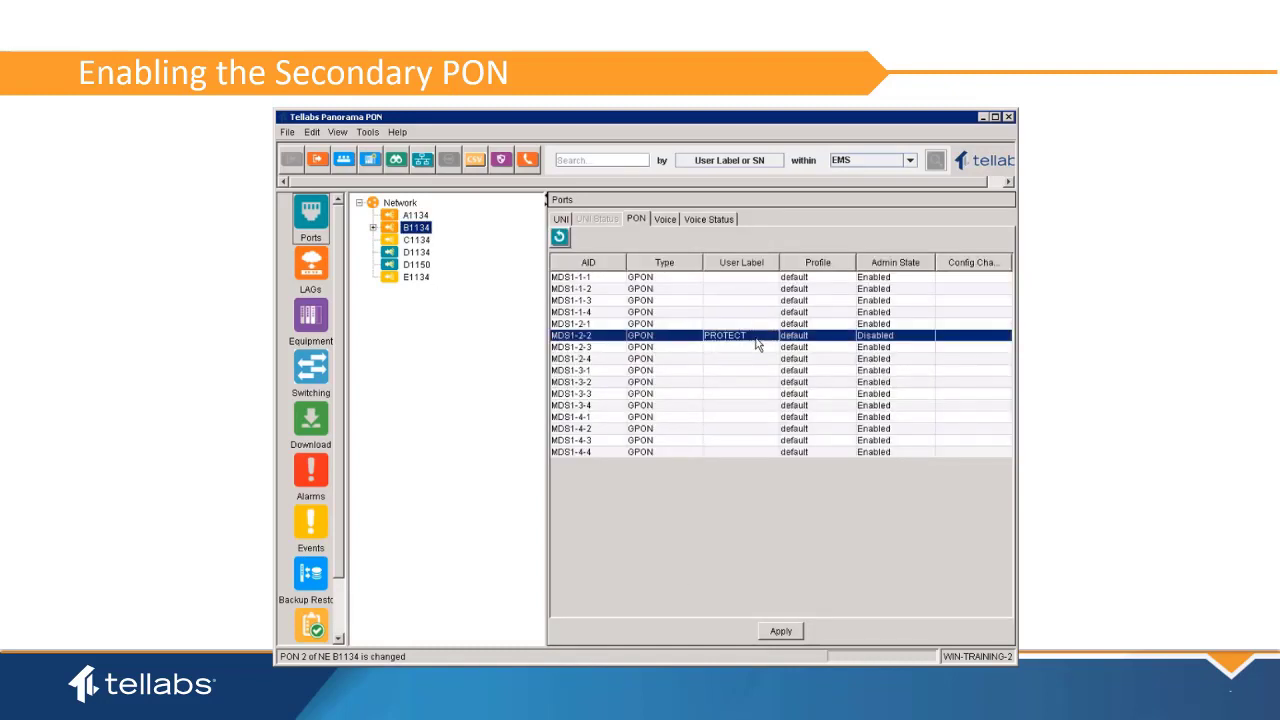
{"action": "left_click", "coordinate": [889, 337]}
{"action": "left_click", "coordinate": [894, 349]}
{"action": "left_click", "coordinate": [780, 631]}
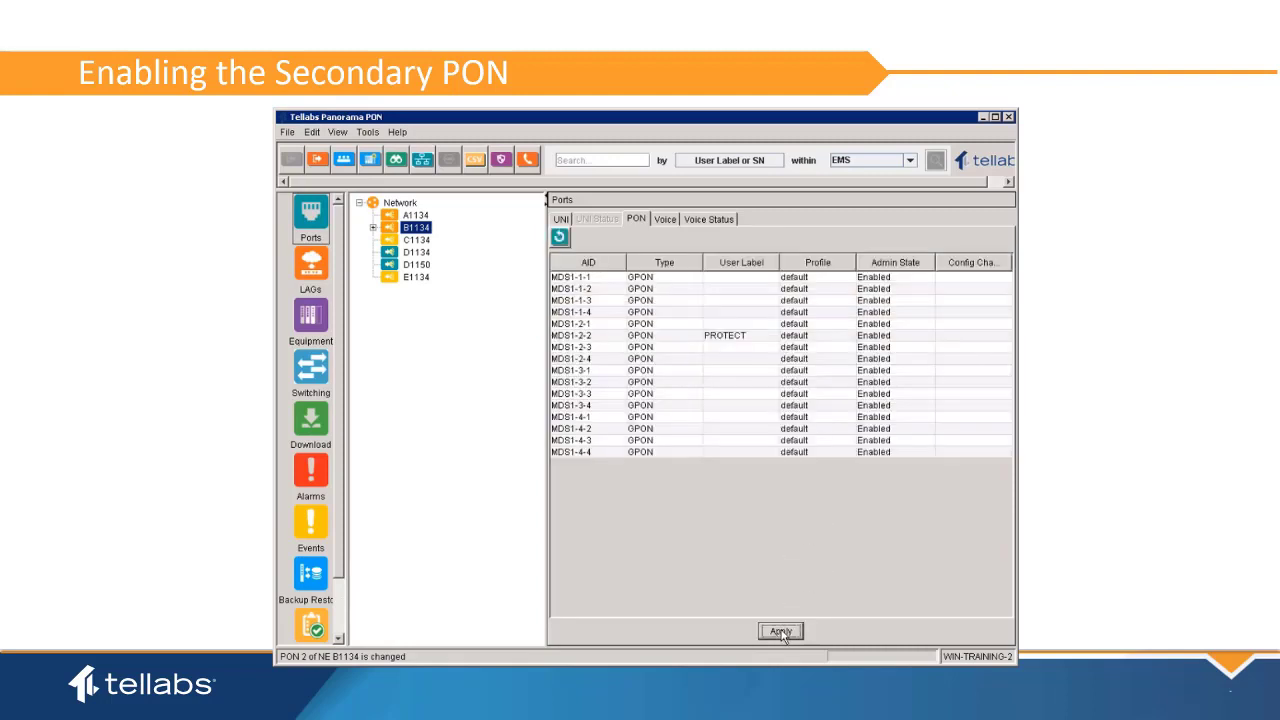
{"action": "left_click", "coordinate": [501, 163]}
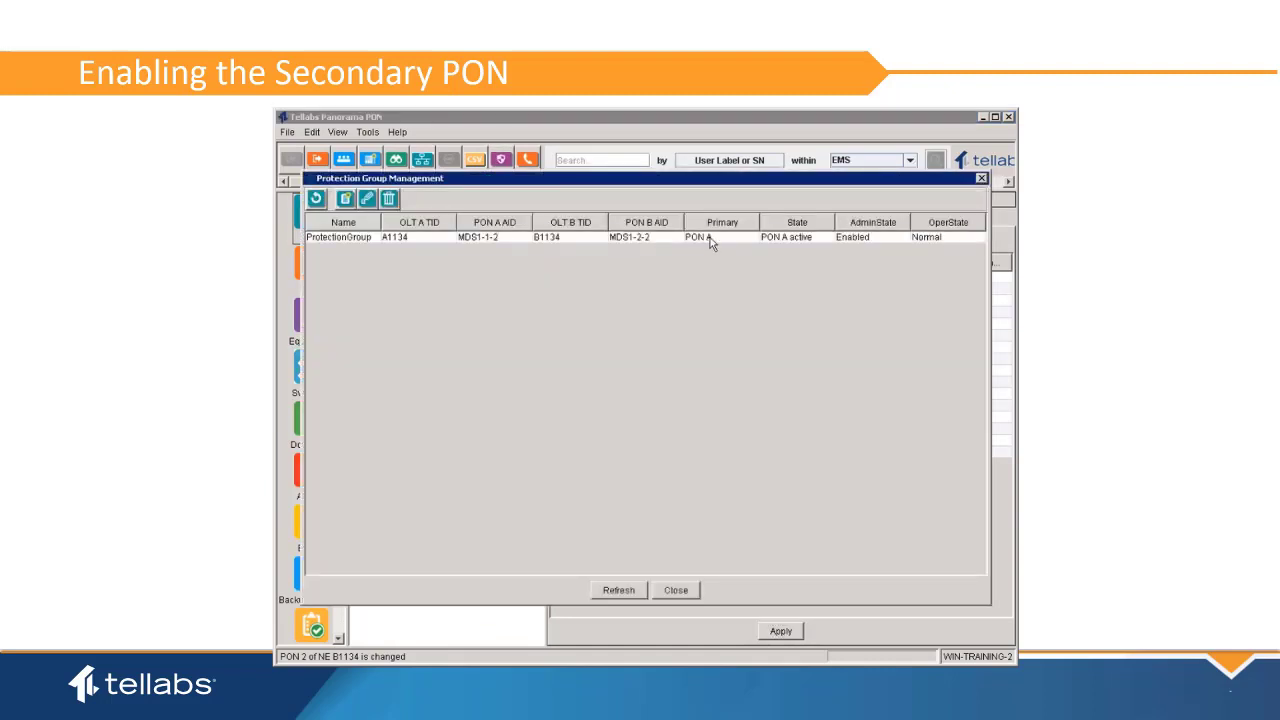
{"action": "left_click", "coordinate": [710, 243]}
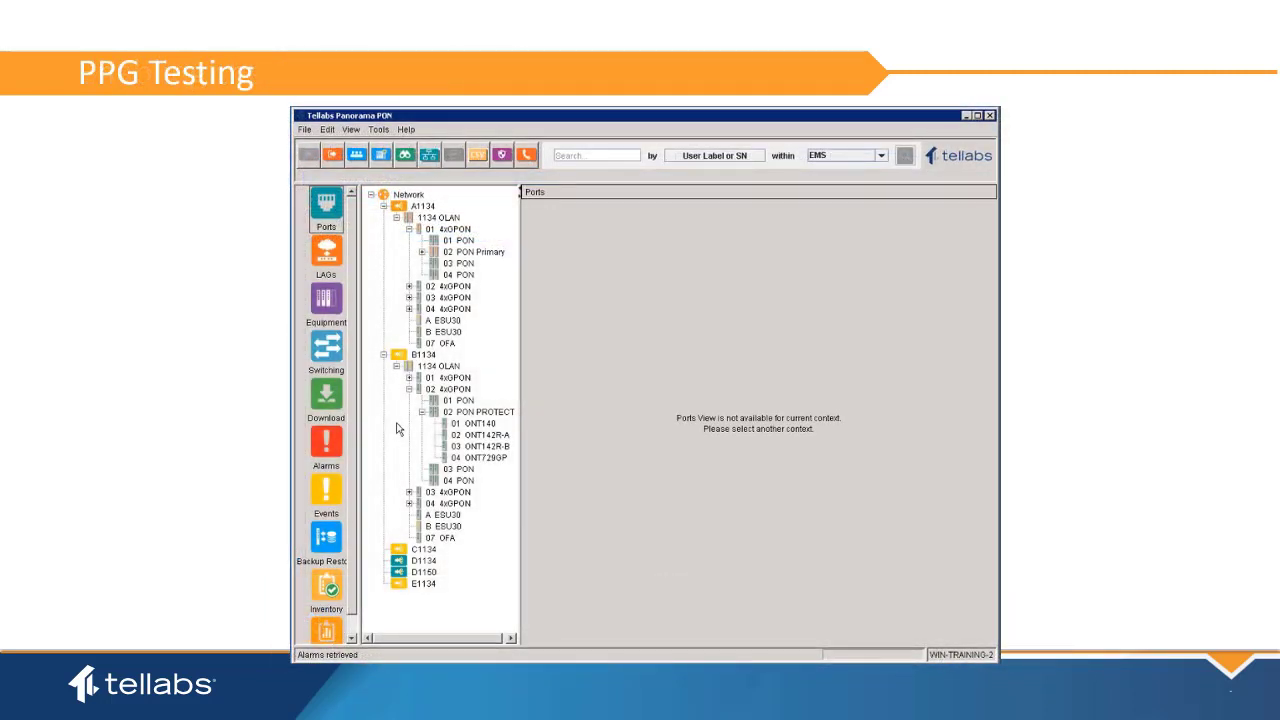
Set the Admin State of A1134 primary port MDS1-1-2 to Disabled
{"action": "left_click", "coordinate": [473, 252]}
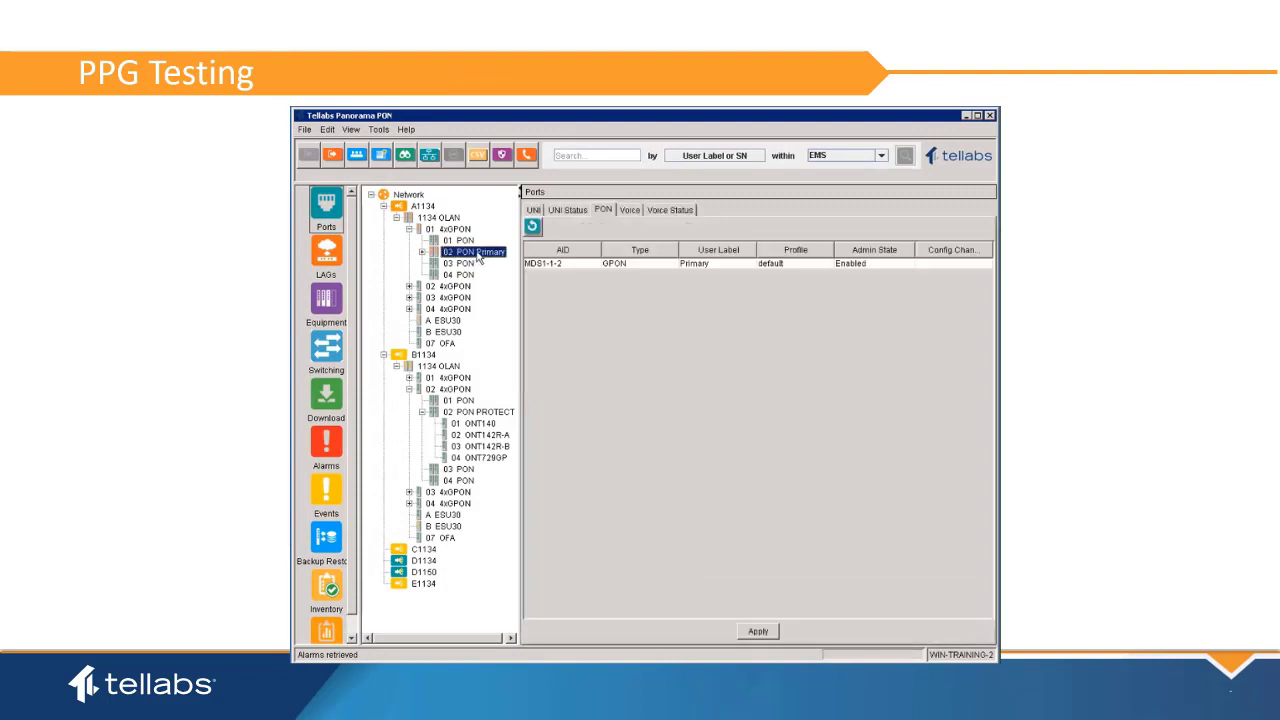
{"action": "left_click", "coordinate": [884, 264]}
{"action": "left_click", "coordinate": [872, 289]}
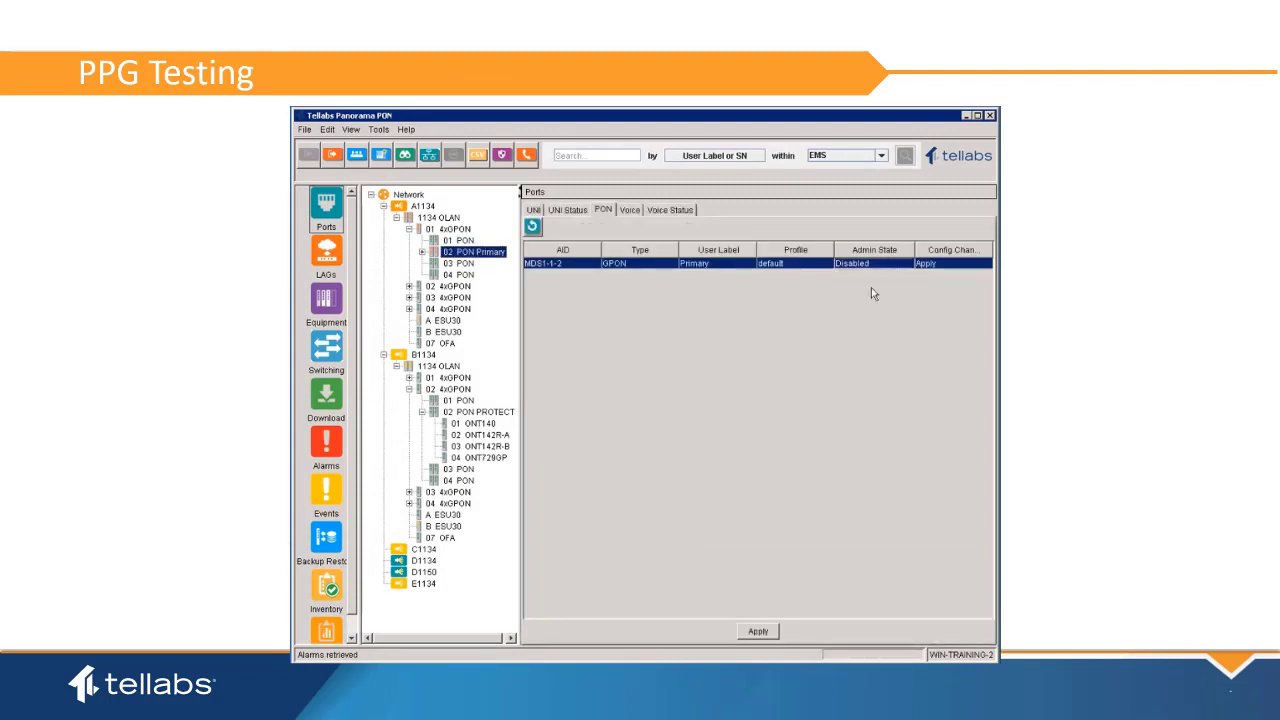
{"action": "left_click", "coordinate": [760, 631]}
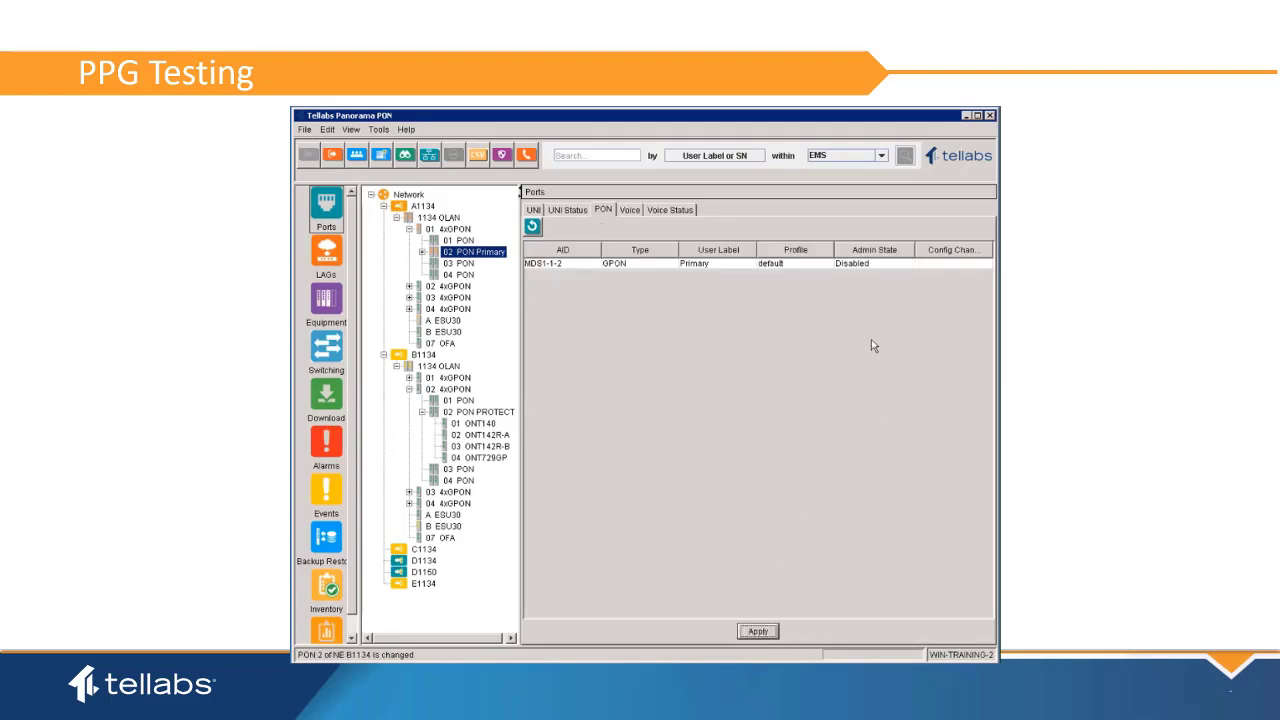
Check in ONT140's properties that its Operational Status remains Enabled
{"action": "left_click", "coordinate": [478, 424]}
{"action": "right_click", "coordinate": [478, 425]}
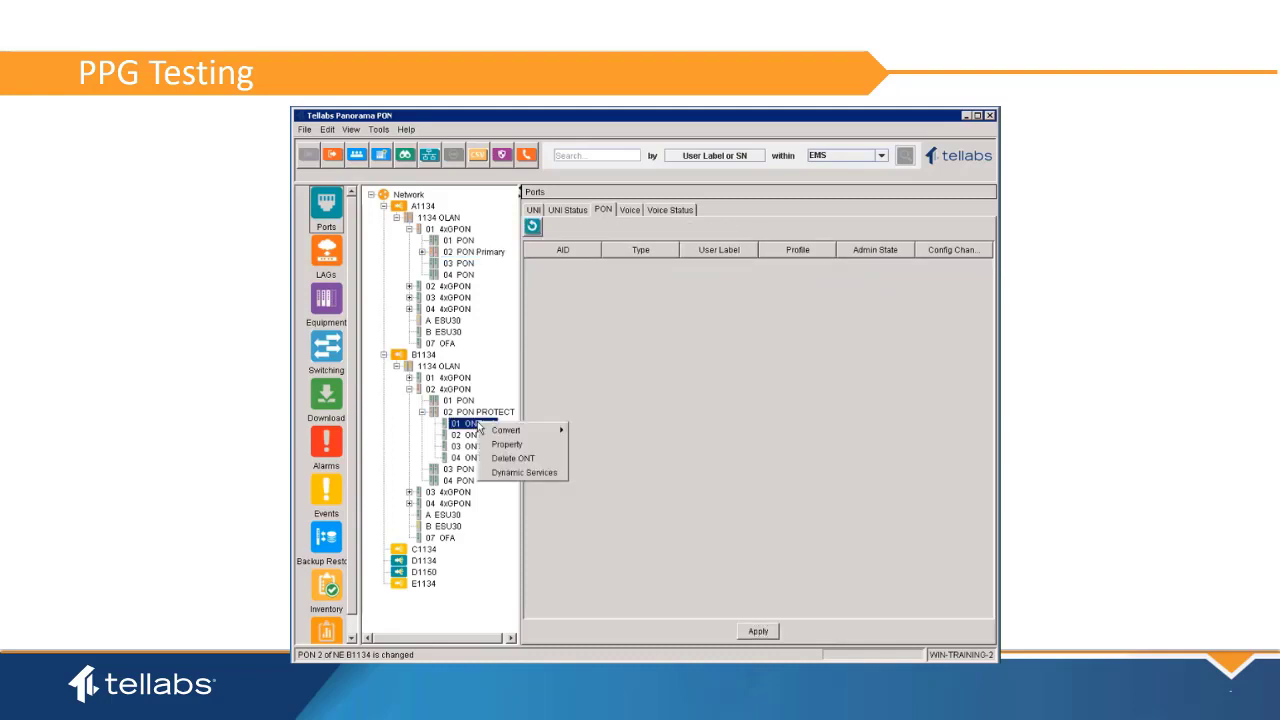
{"action": "left_click", "coordinate": [522, 448]}
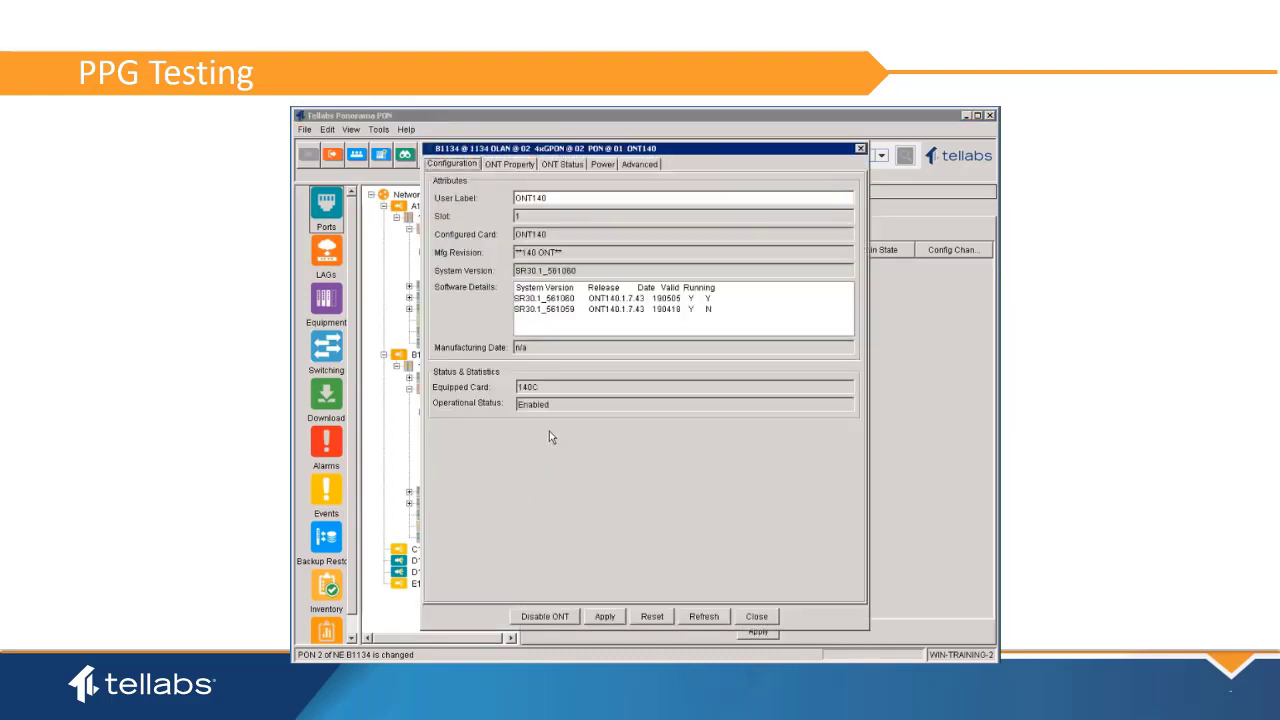
{"action": "double_click", "coordinate": [566, 409]}
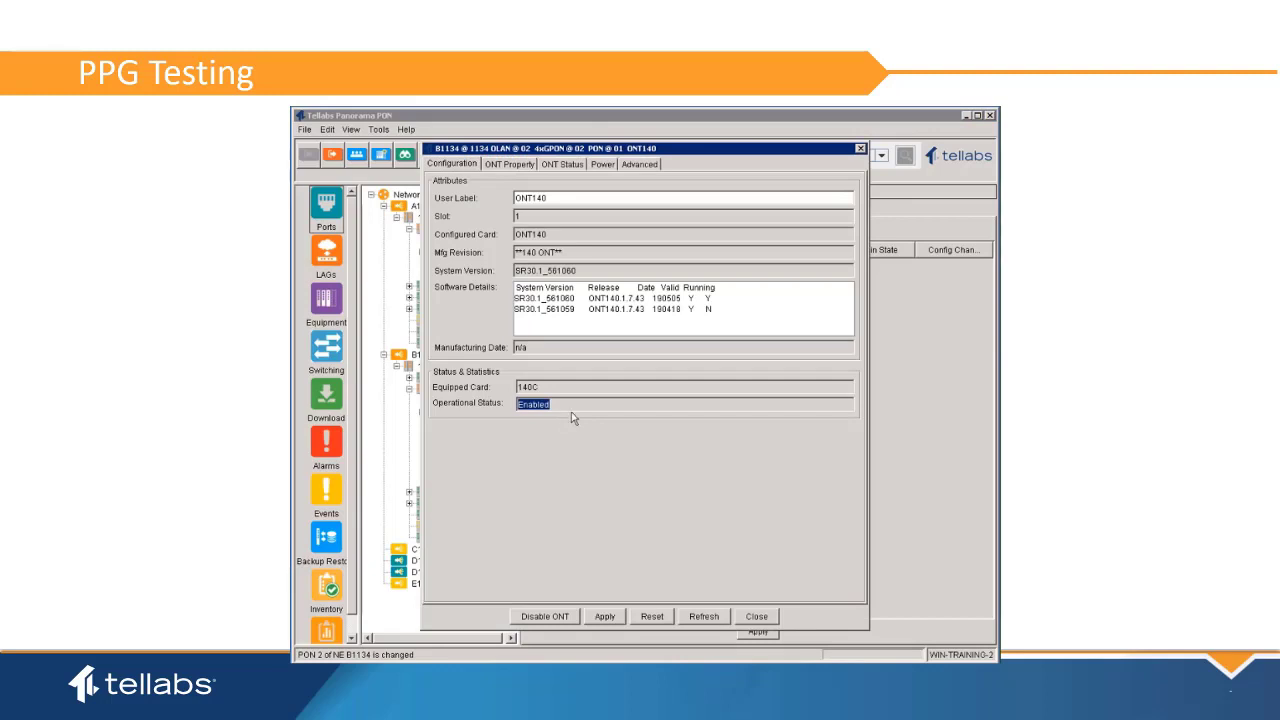
{"action": "left_click", "coordinate": [776, 618]}
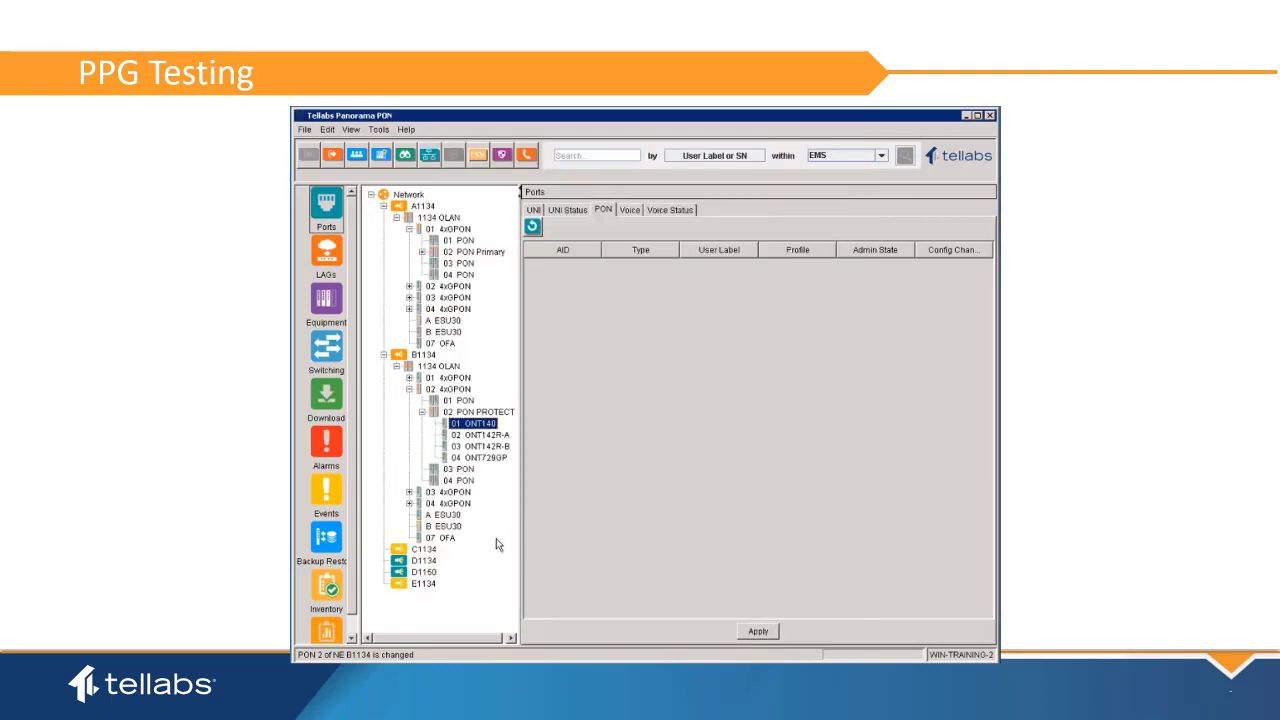
Find the PON on Protect alarm for the 02 PON PROTECT port
{"action": "left_click", "coordinate": [313, 449]}
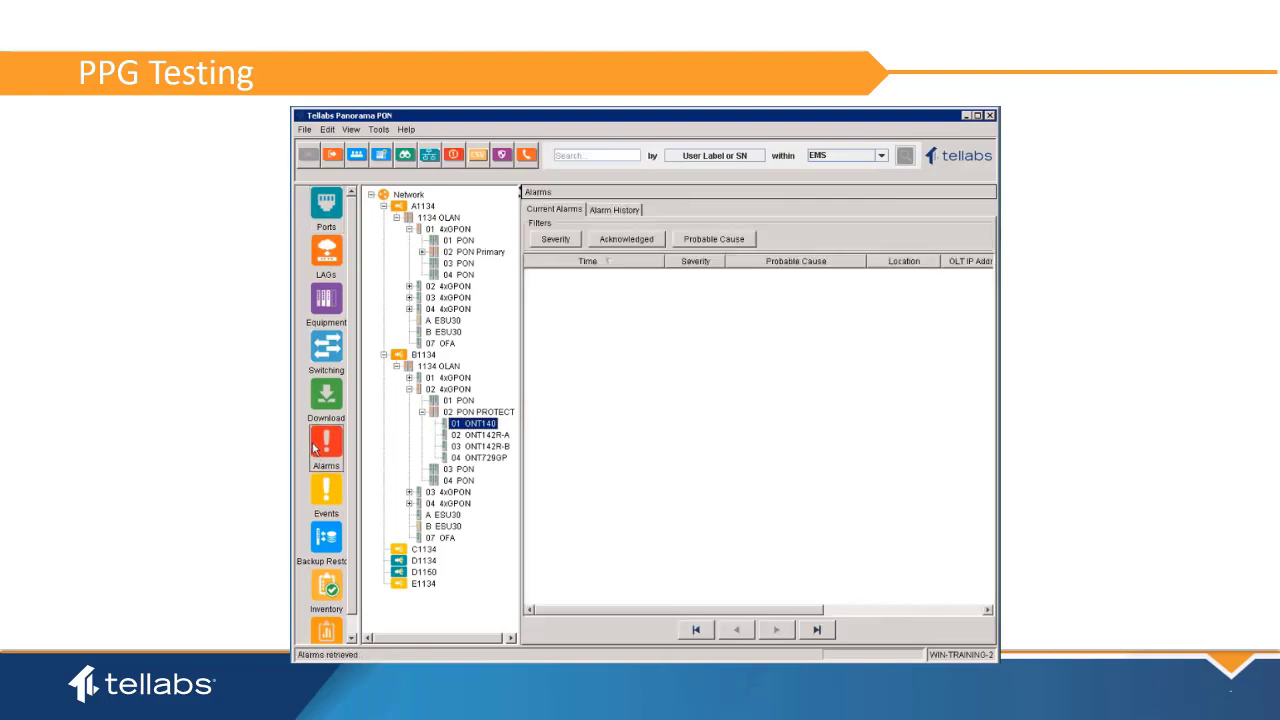
{"action": "left_click", "coordinate": [472, 413]}
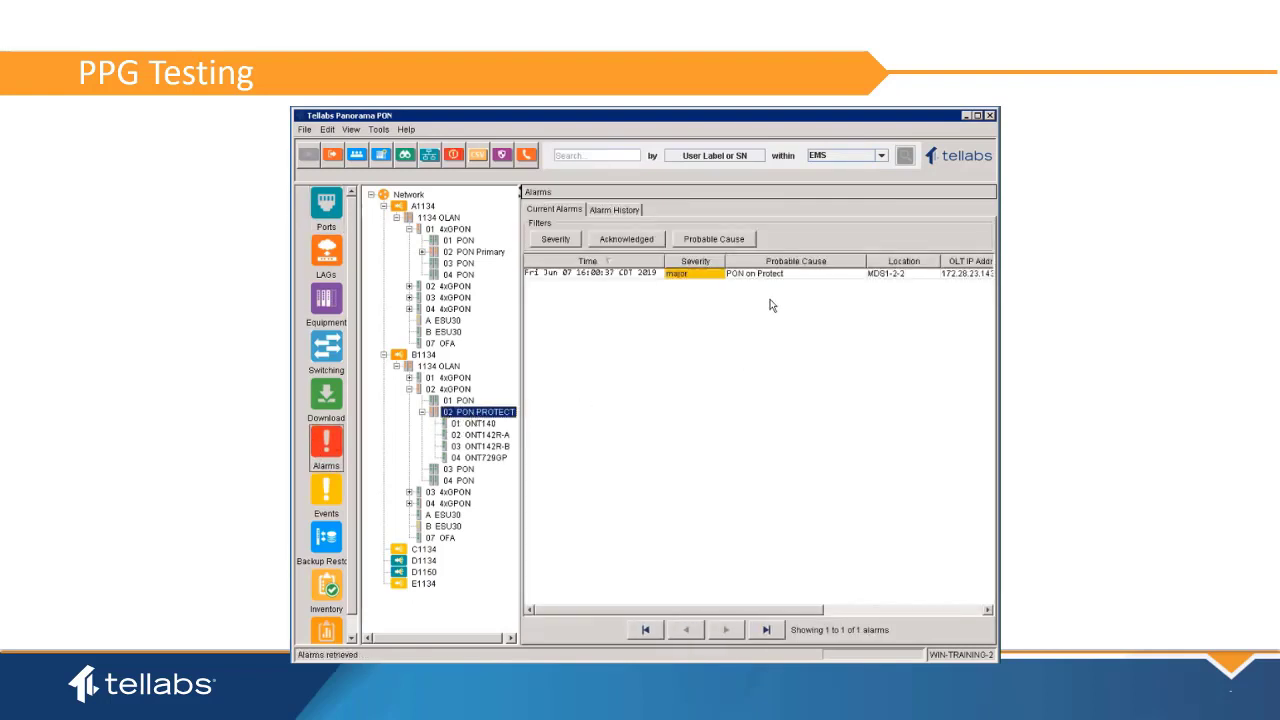
{"action": "left_click", "coordinate": [802, 274]}
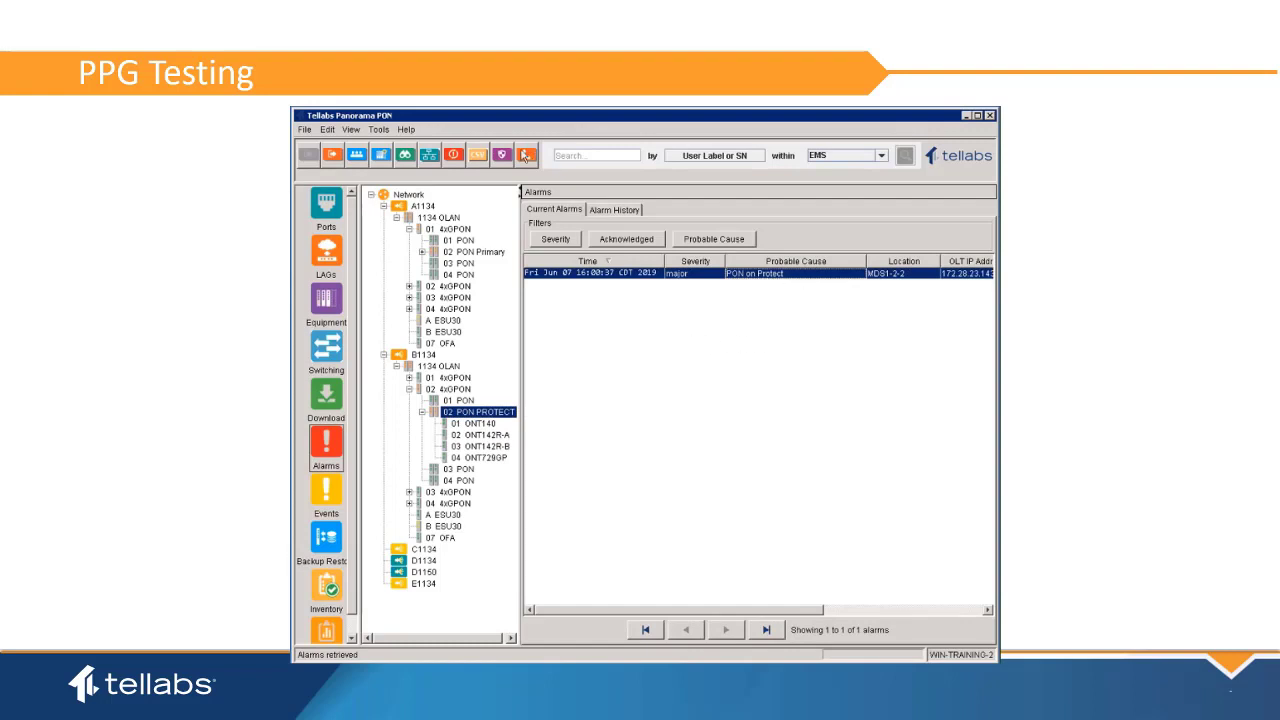
Confirm the protection group now shows PON B active, On Protect
{"action": "left_click", "coordinate": [501, 157]}
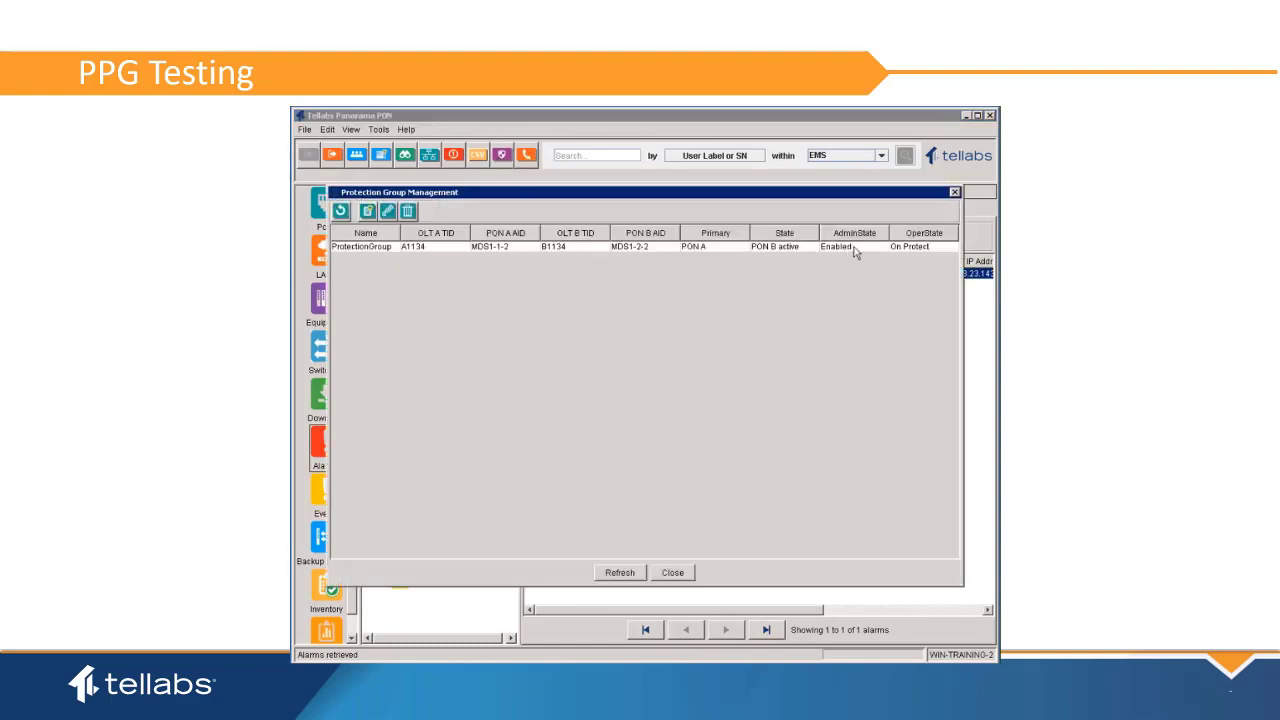
{"action": "left_click", "coordinate": [931, 247]}
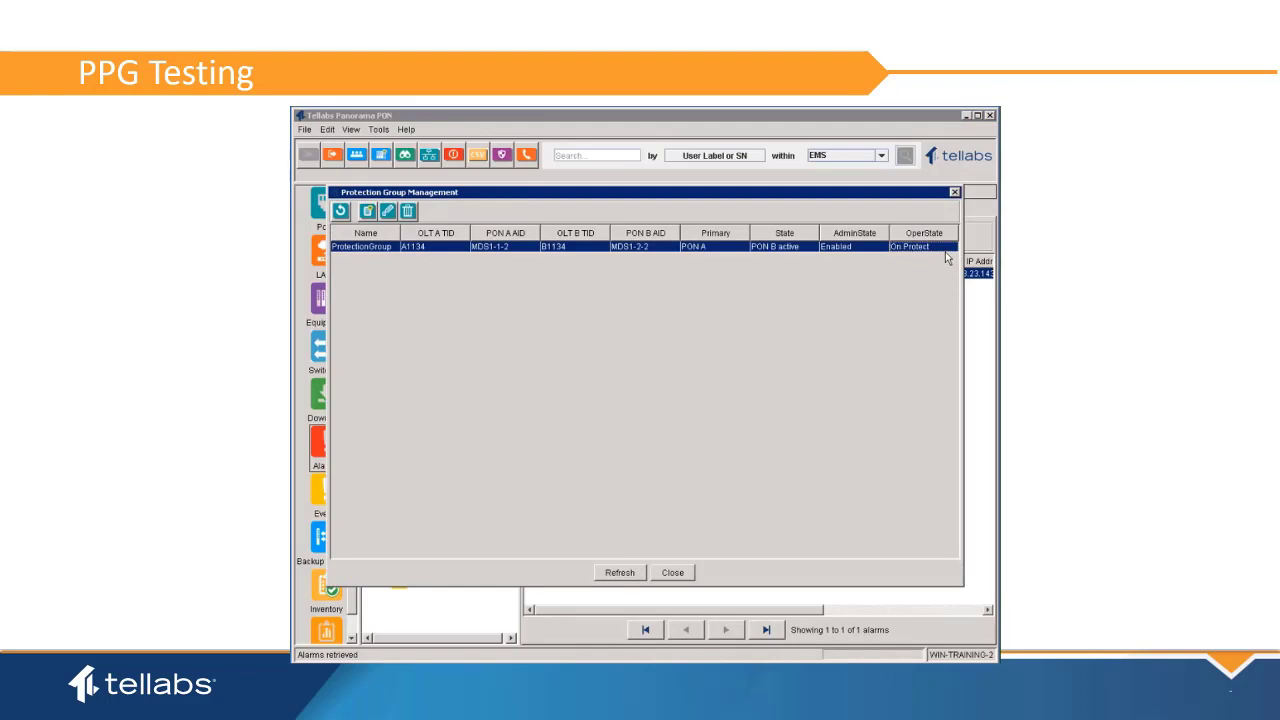
{"action": "left_click", "coordinate": [672, 572]}
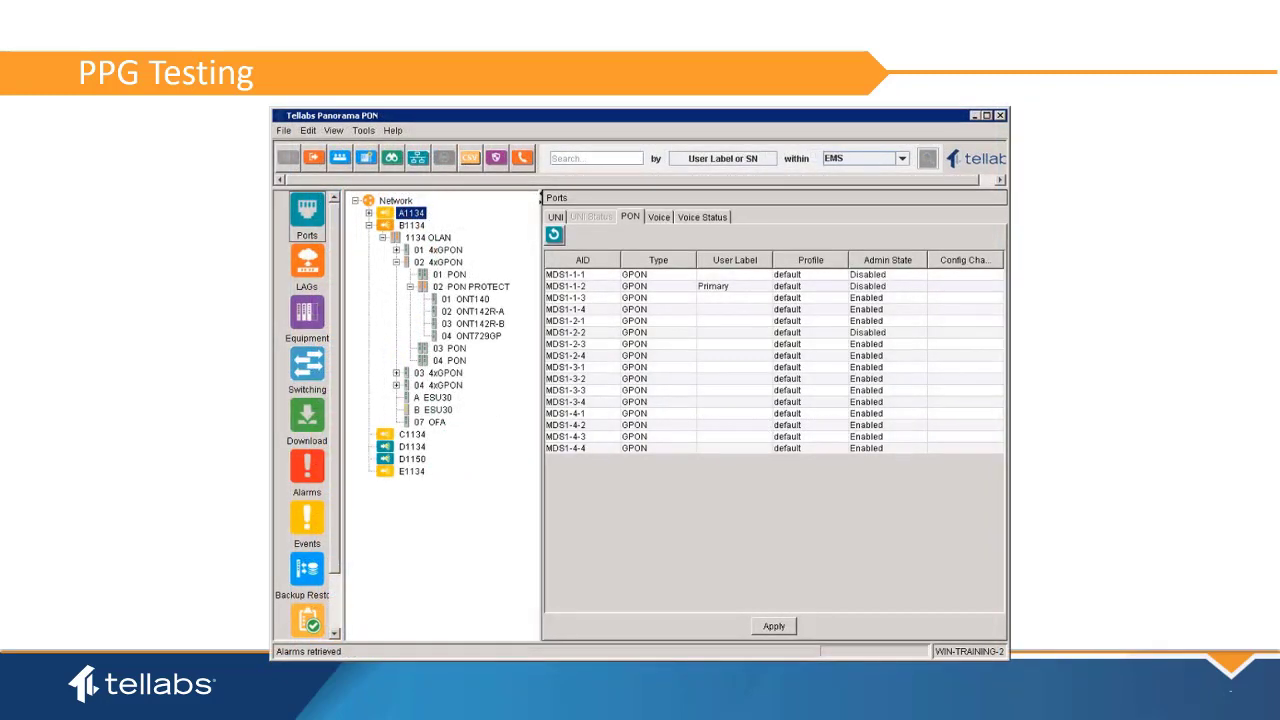
Set MDS1-1-2 back to Enabled and view current alarms, including its PON LOS alarm
{"action": "left_click", "coordinate": [875, 287]}
{"action": "left_click", "coordinate": [868, 299]}
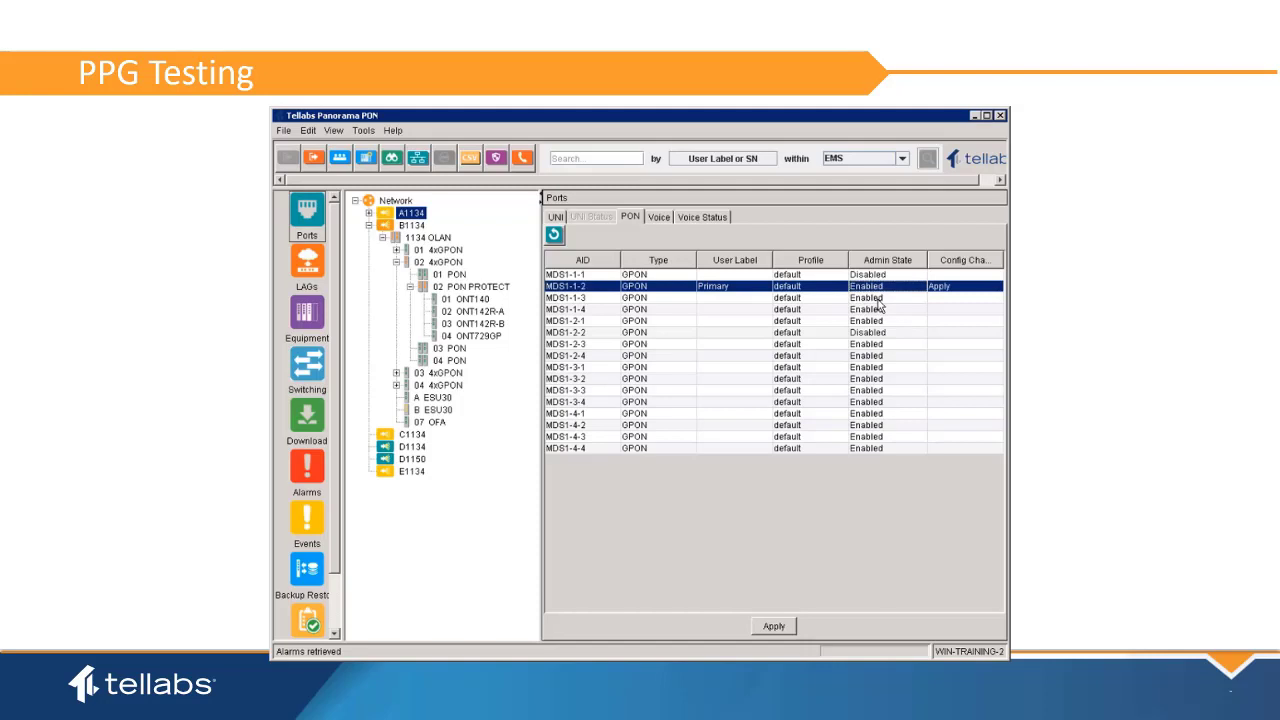
{"action": "left_click", "coordinate": [773, 626]}
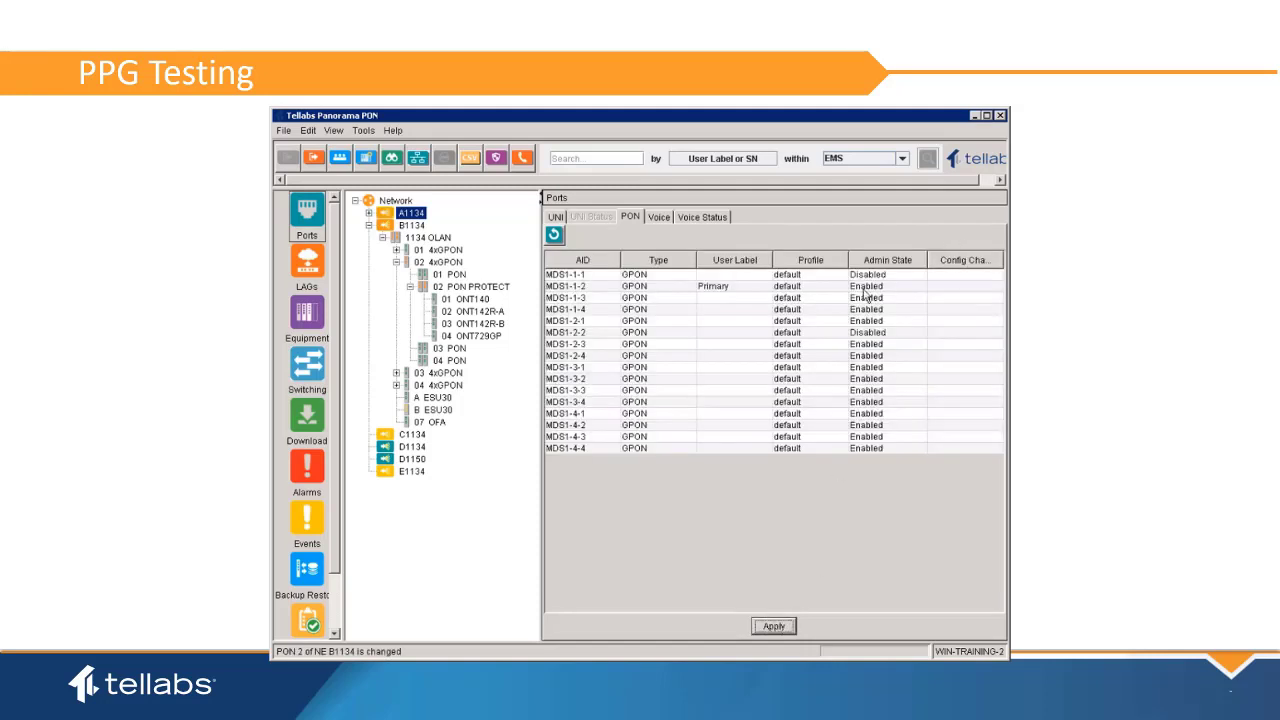
{"action": "left_click", "coordinate": [307, 470]}
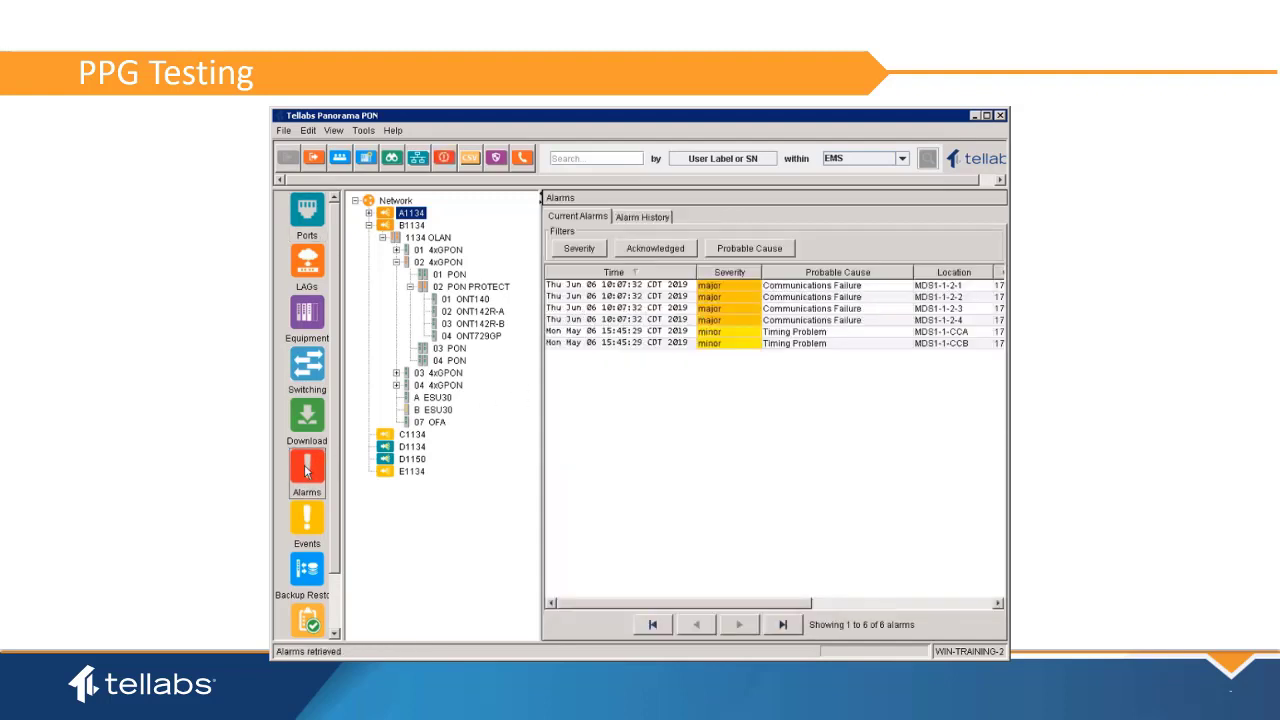